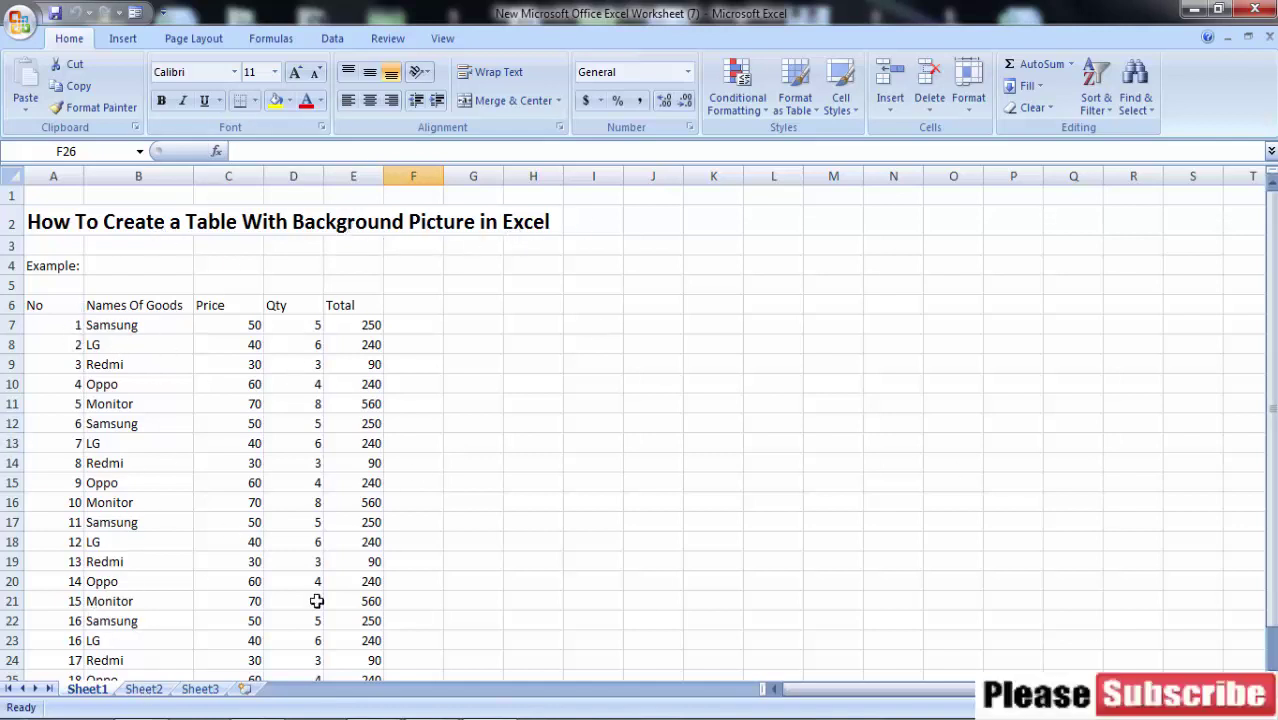
- Select the goods range A6:E26, from the No header to the last Total value
scroll(205, 410, "down", 3)
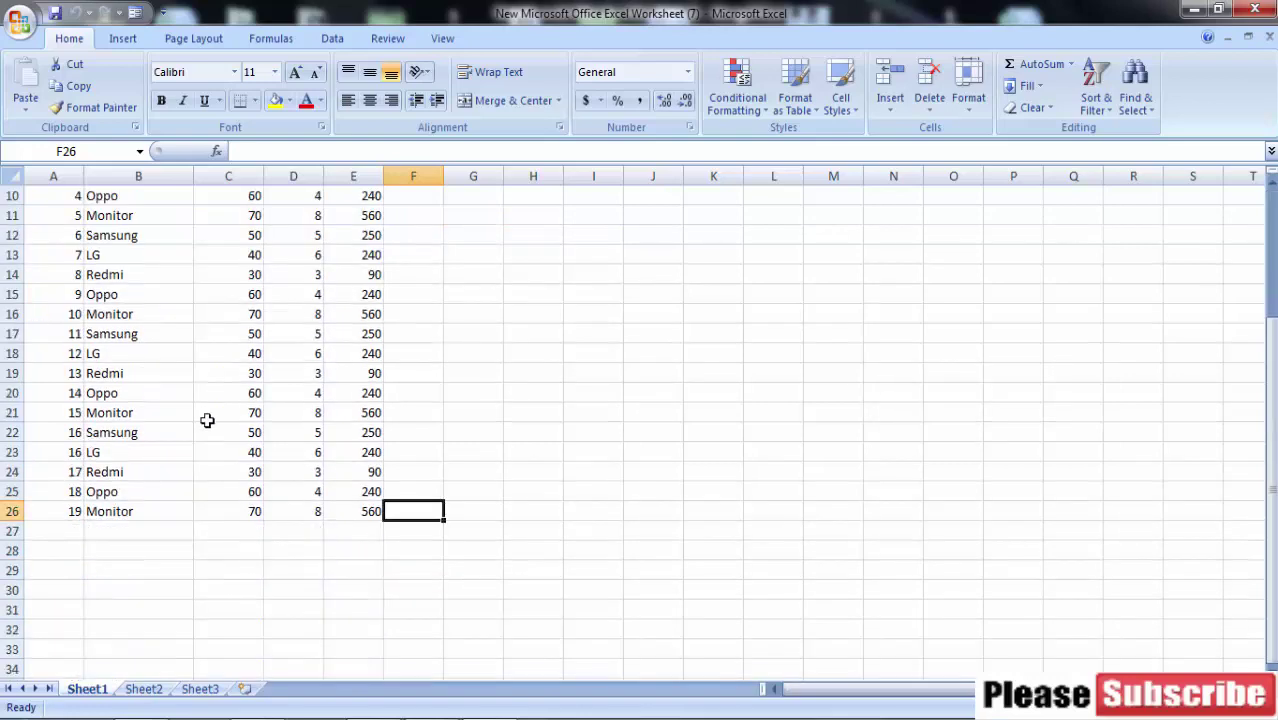
scroll(207, 420, "up", 2)
left_click_drag(33, 233, 368, 626)
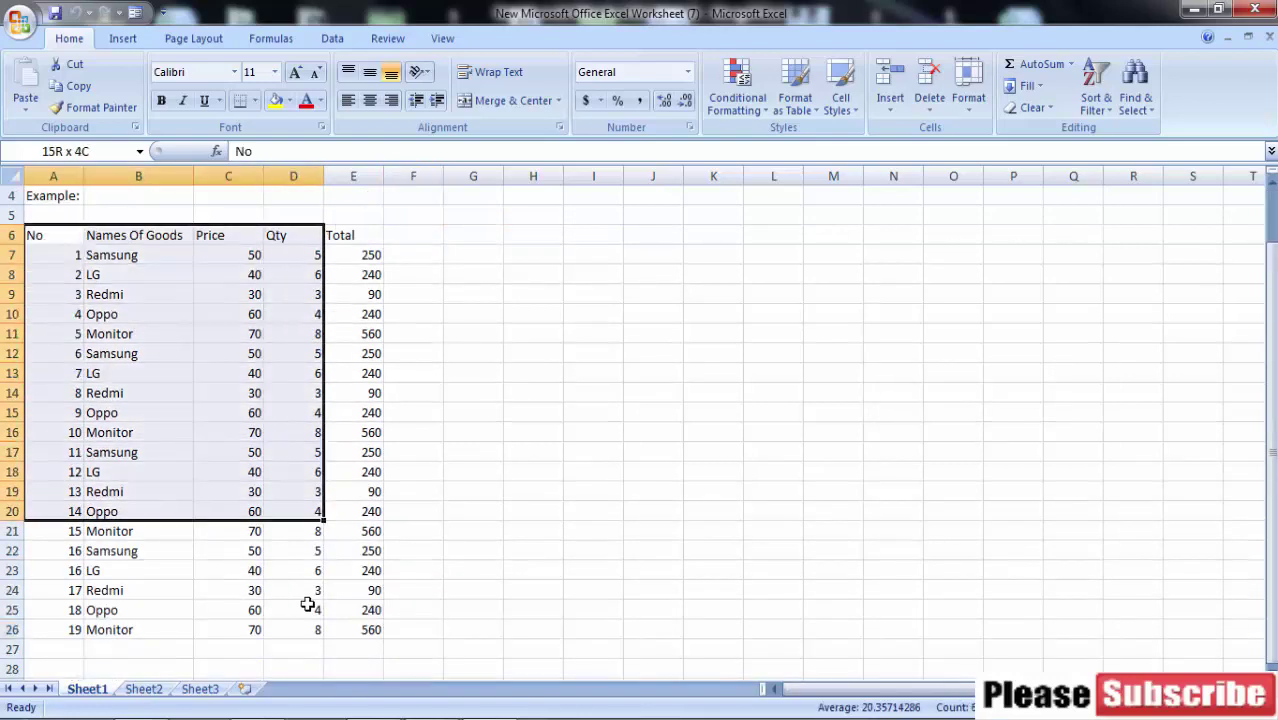
scroll(310, 450, "up", 1)
scroll(305, 447, "down", 1)
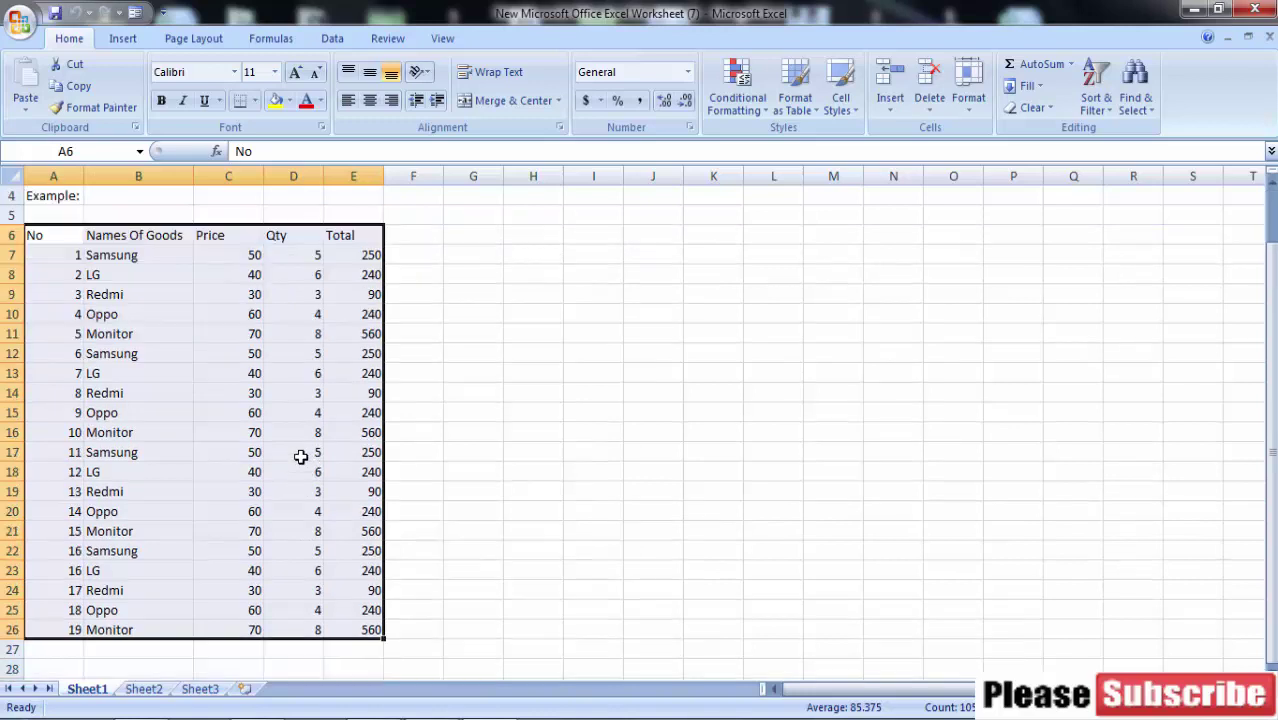
- Convert the selected A6:E26 range into a table with headers
left_click(116, 44)
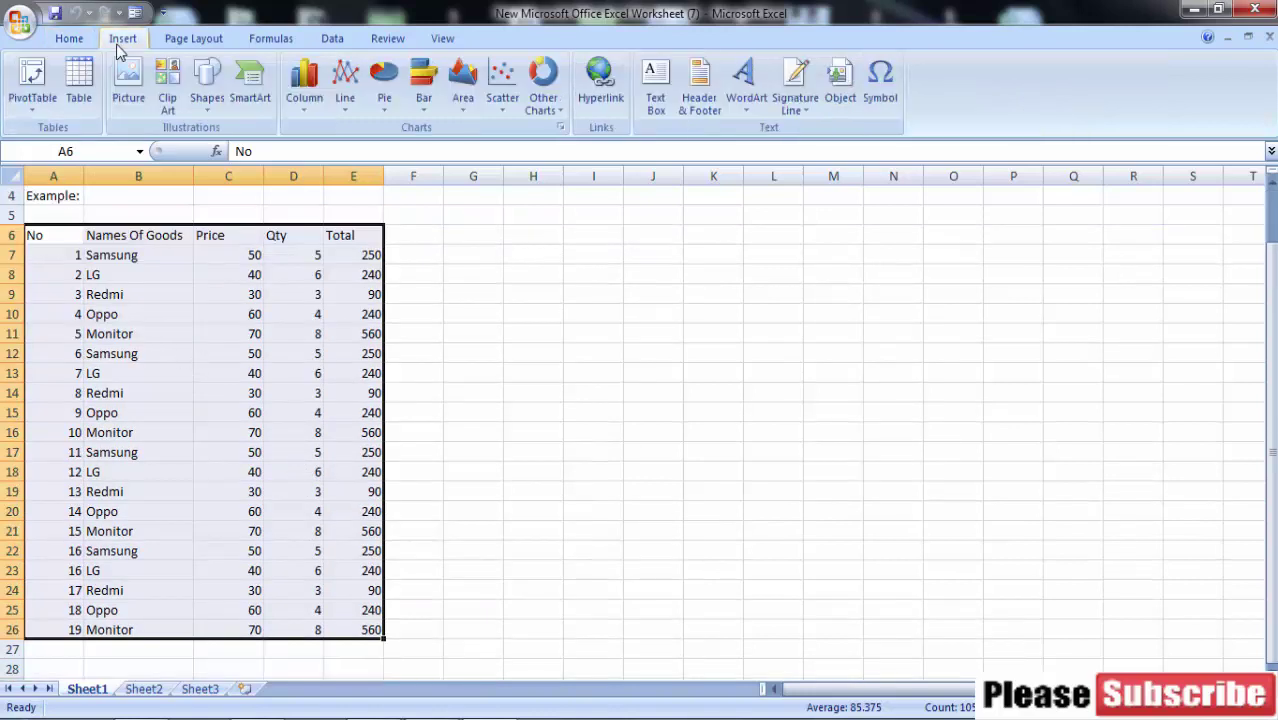
scroll(325, 455, "up", 1)
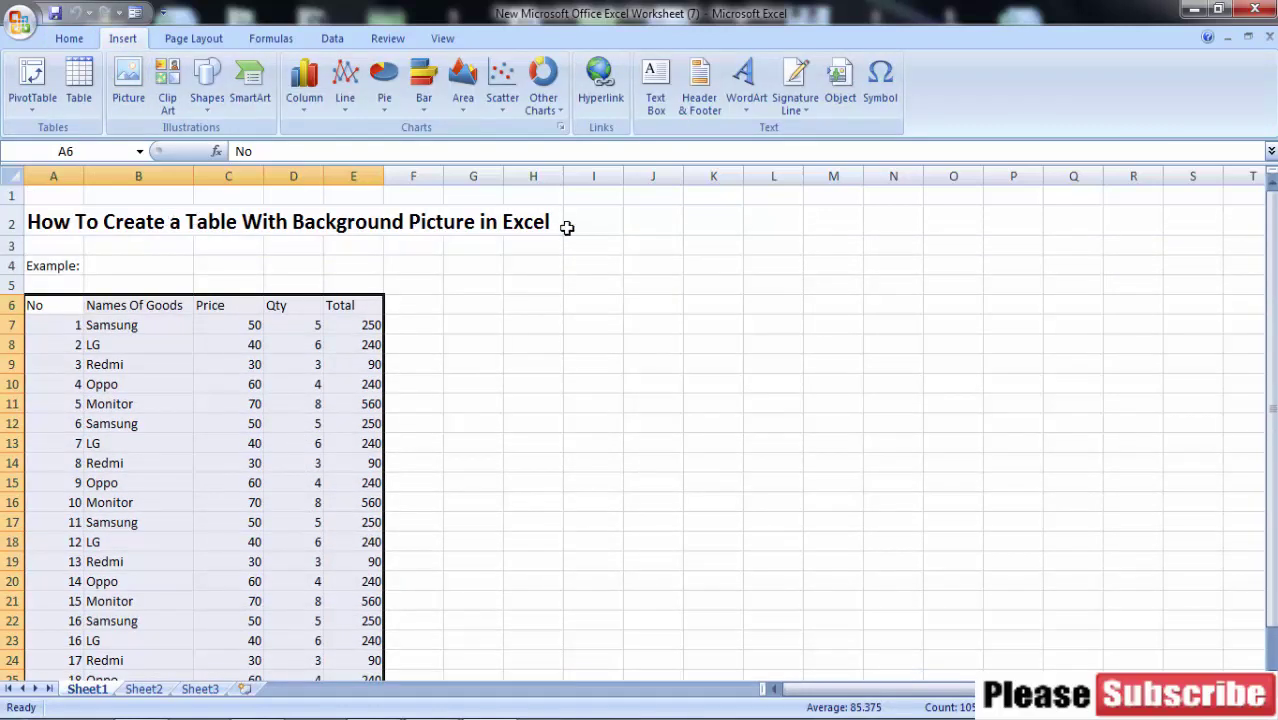
left_click(72, 92)
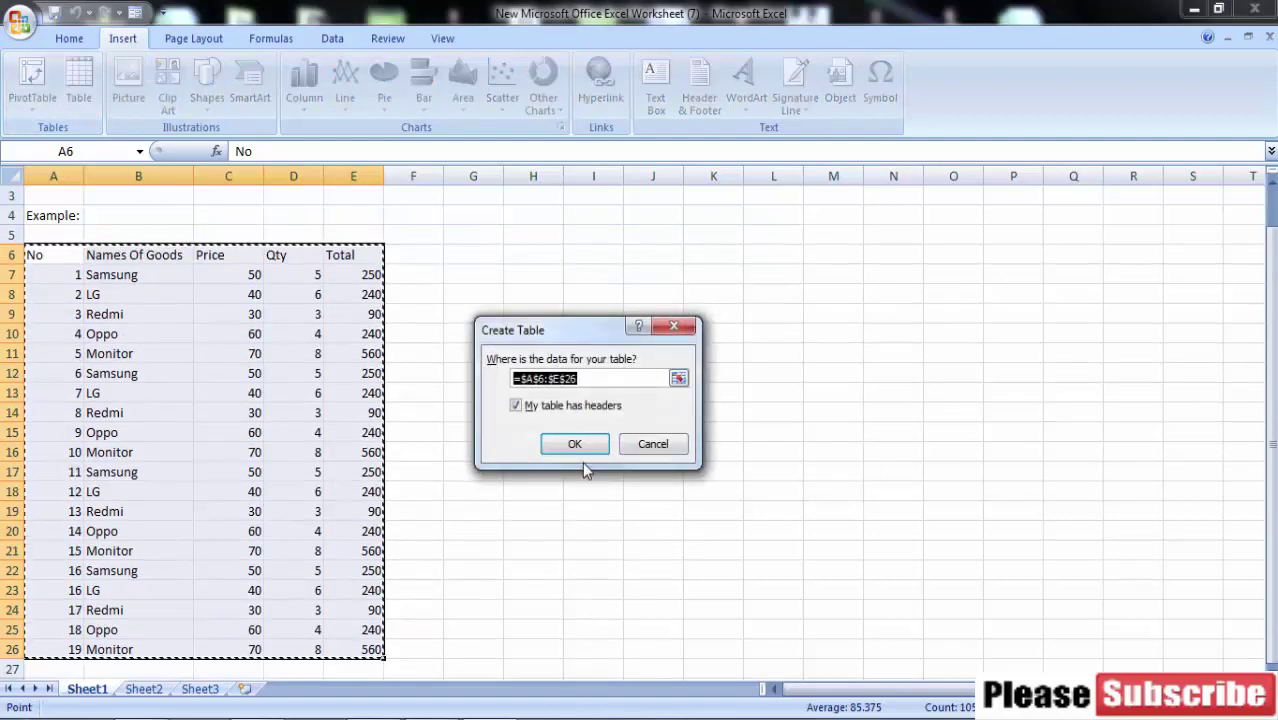
left_click(576, 444)
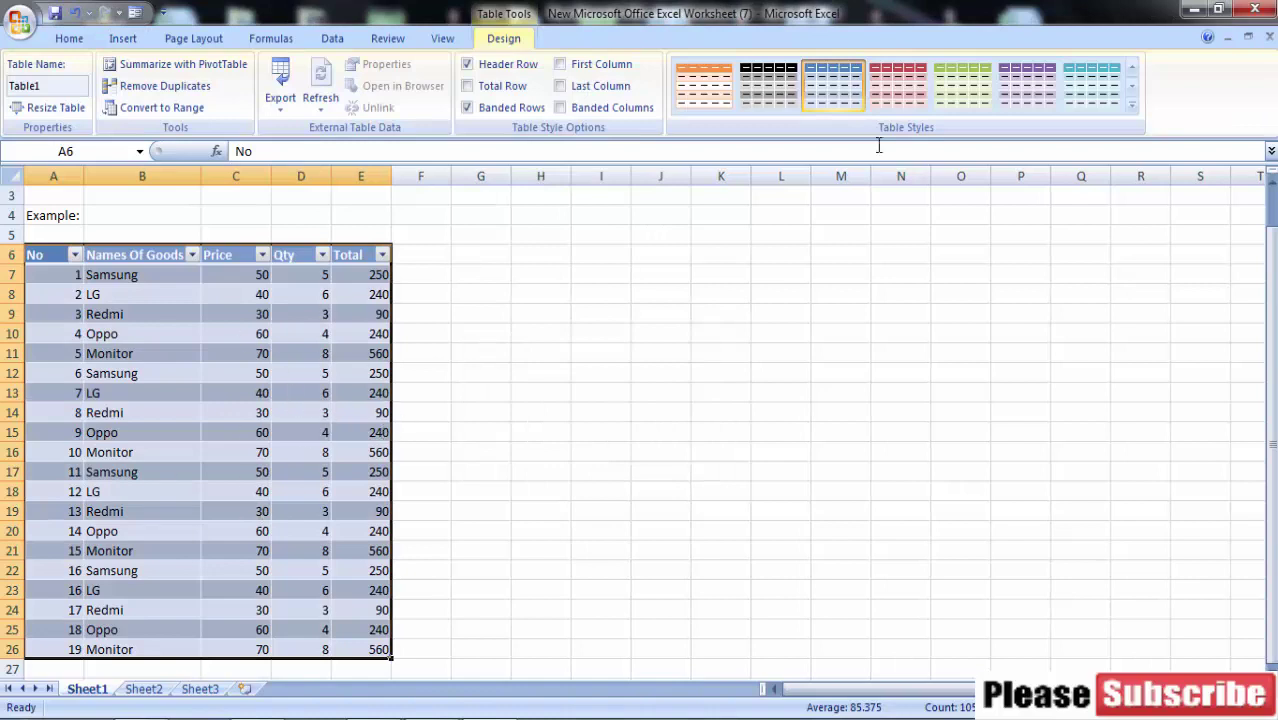
- Turn off the header filter arrows and select the No values A6:A26
left_click(332, 44)
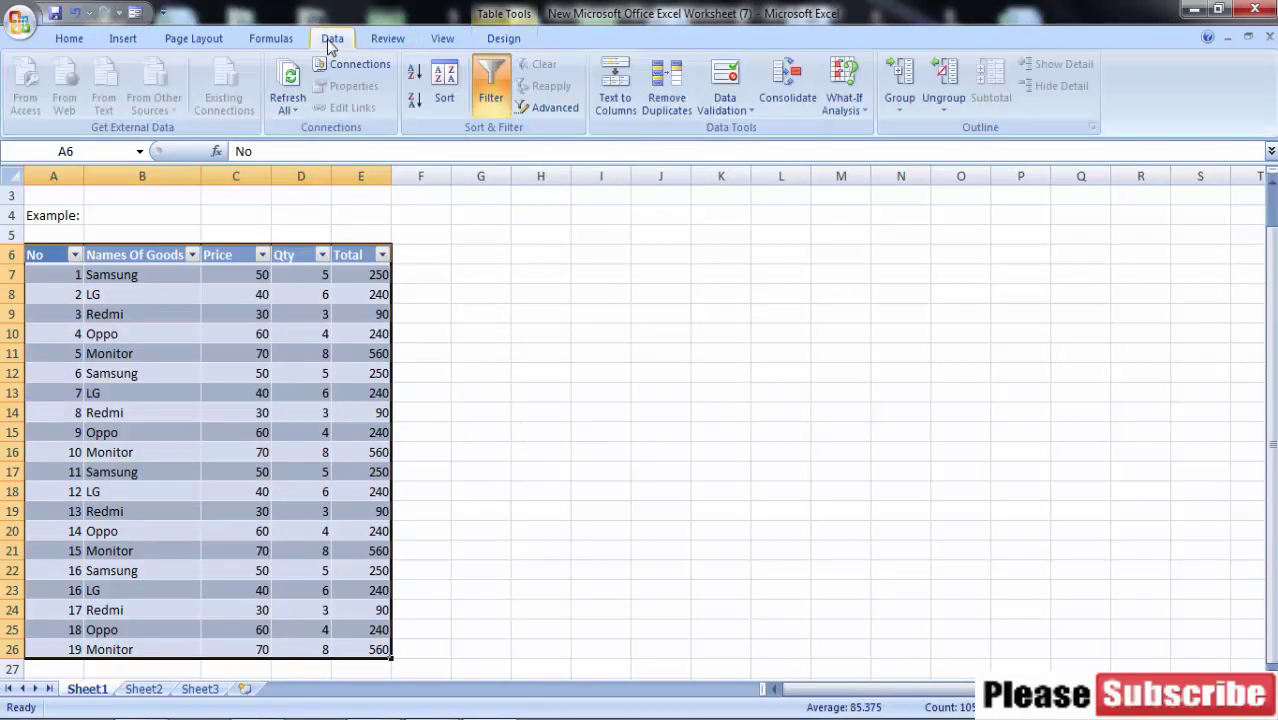
left_click(491, 93)
left_click(492, 96)
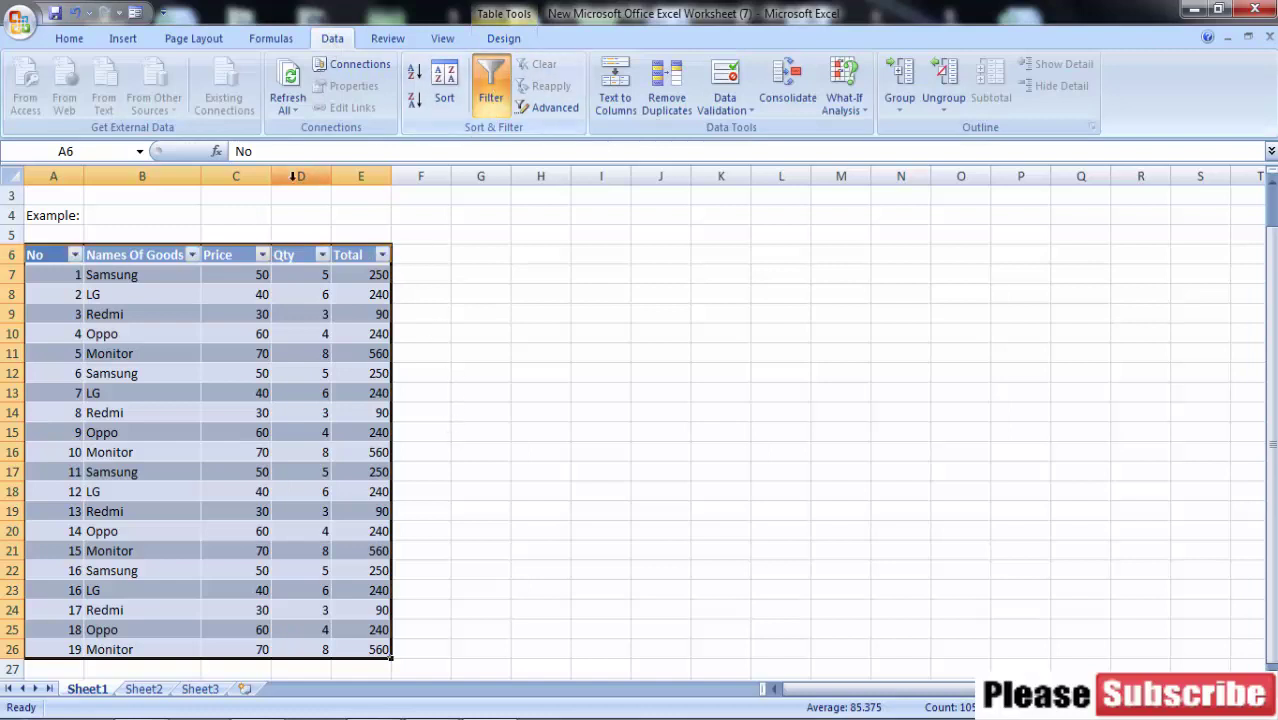
left_click(488, 95)
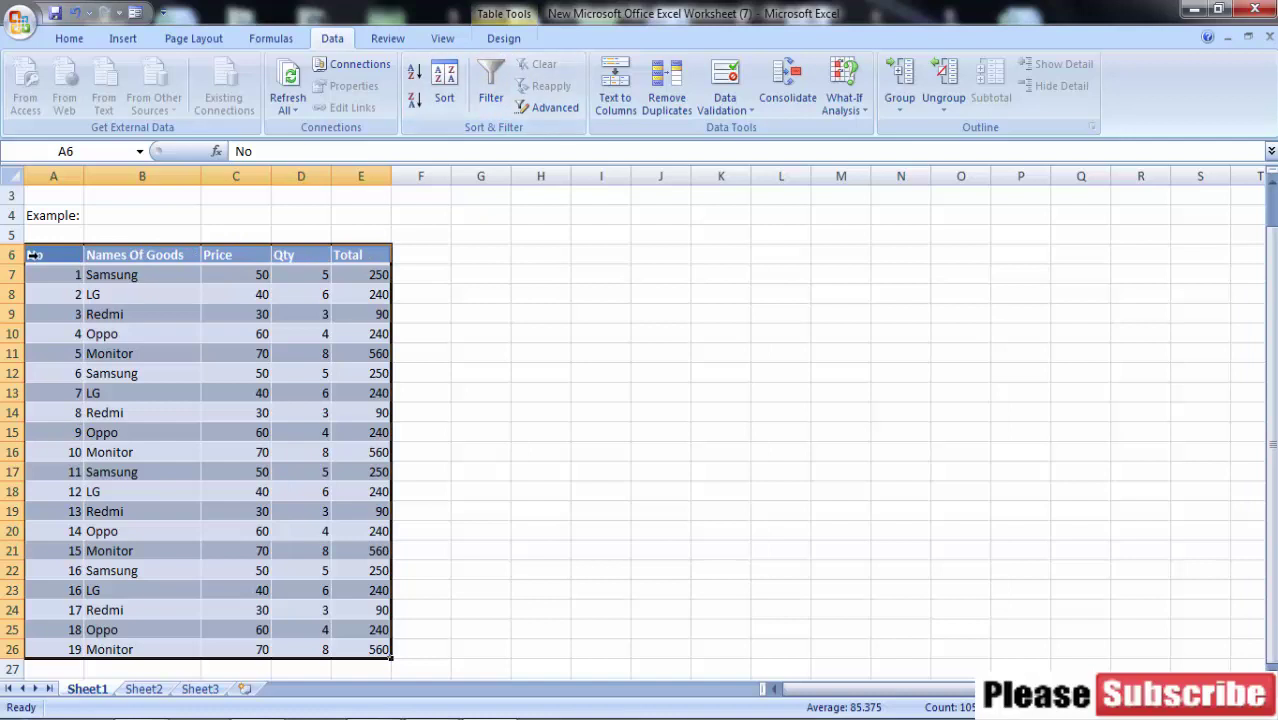
left_click_drag(37, 254, 70, 649)
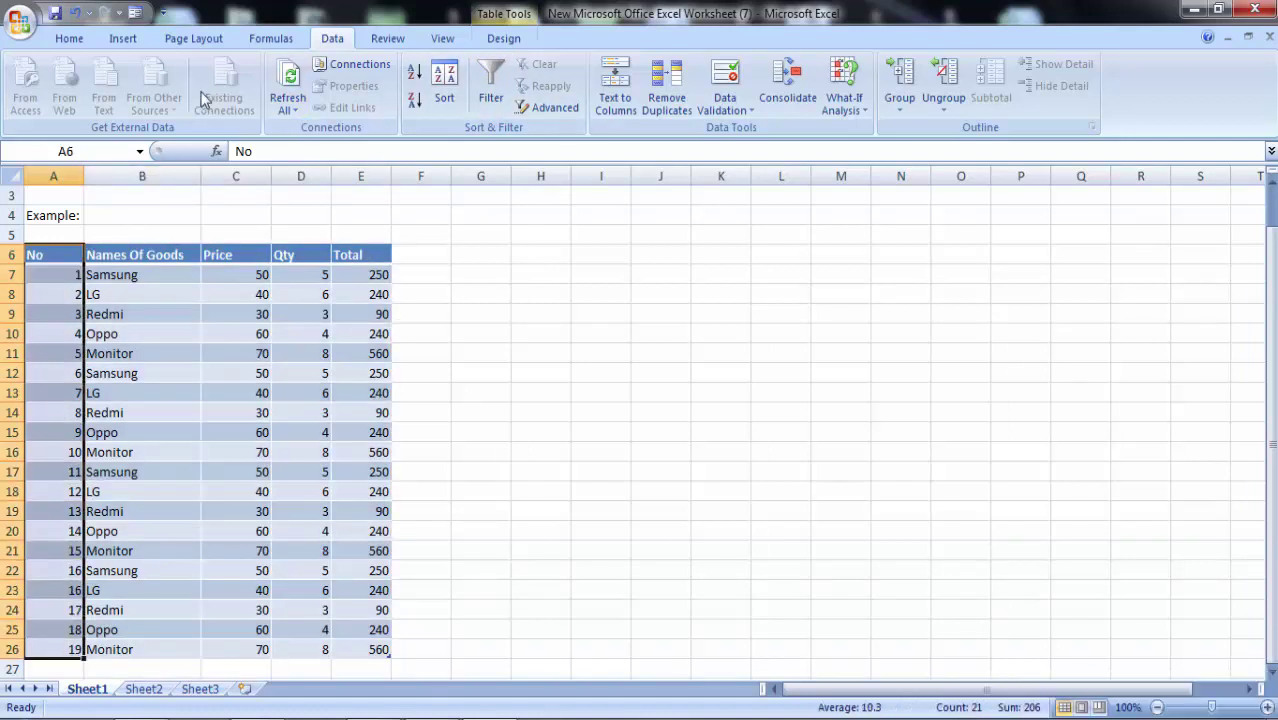
- Center-align the No column A6:A26 and the Price, Qty and Total columns C6:E26
left_click(67, 38)
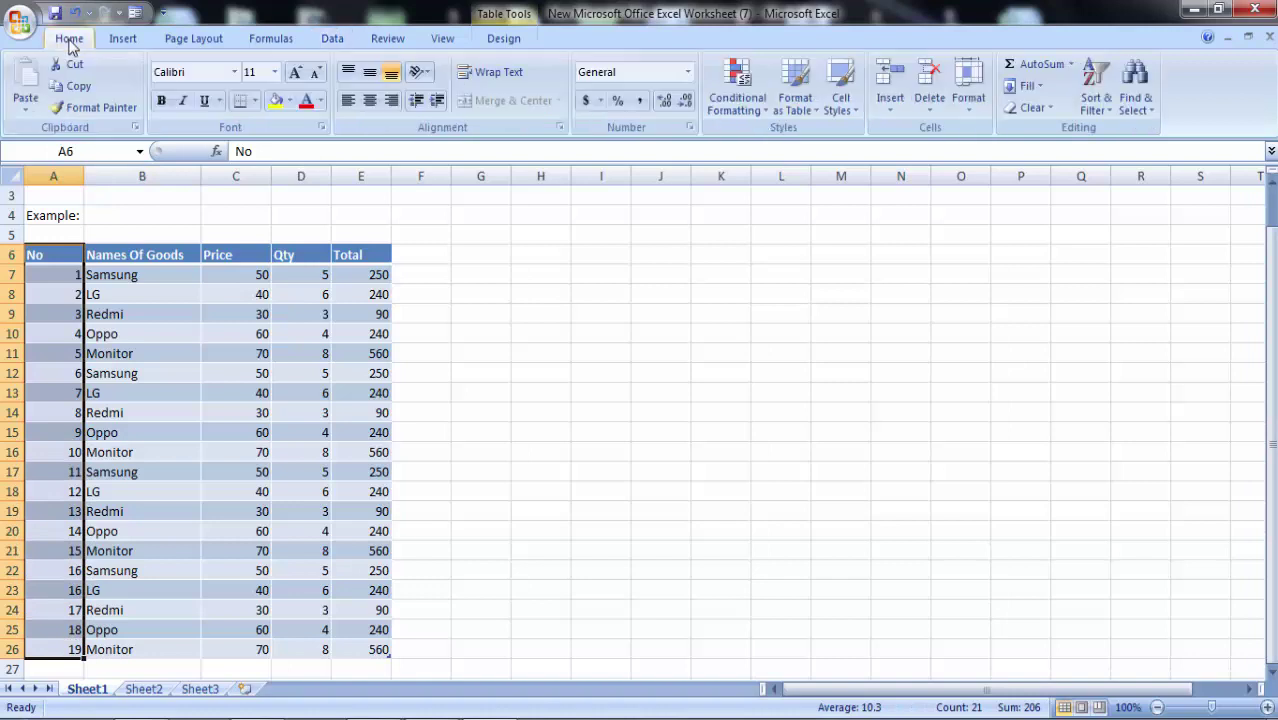
left_click(369, 101)
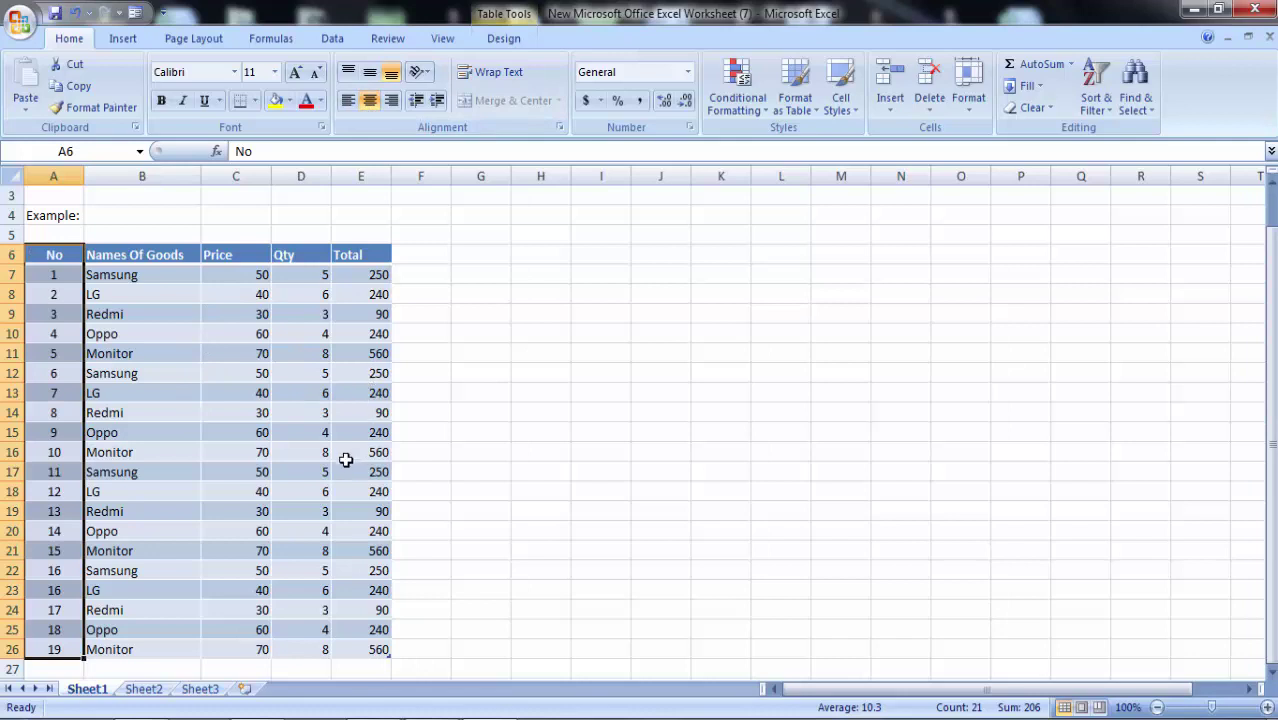
left_click(227, 270)
left_click(344, 287)
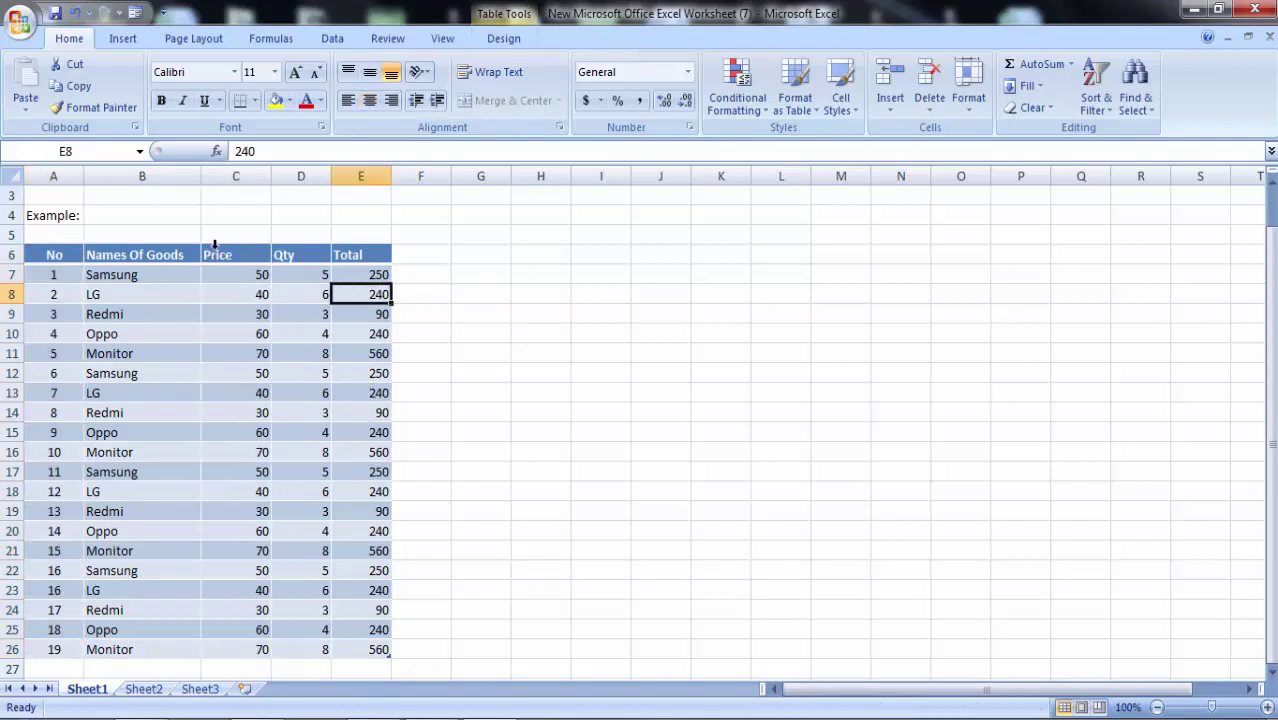
left_click_drag(214, 244, 285, 362)
mouse_move(222, 255)
left_mouse_down()
mouse_move(244, 282)
mouse_move(372, 650)
left_mouse_up()
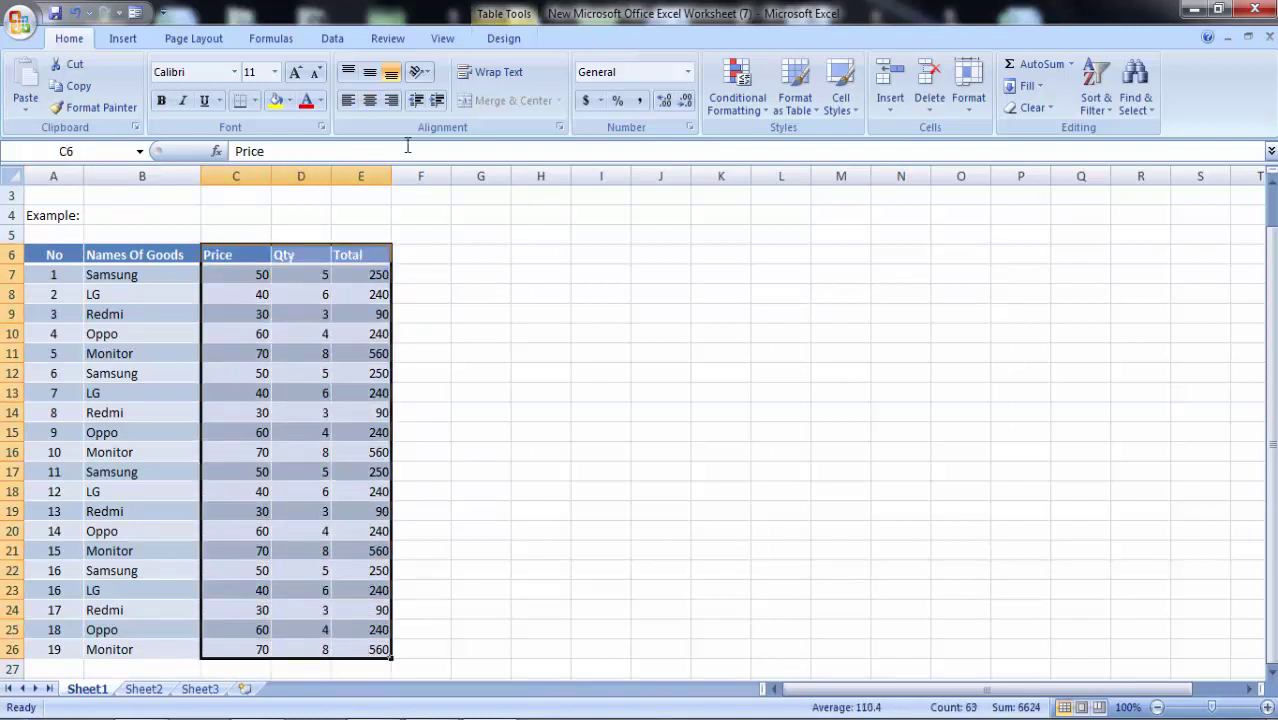
left_click(369, 100)
left_click(500, 489)
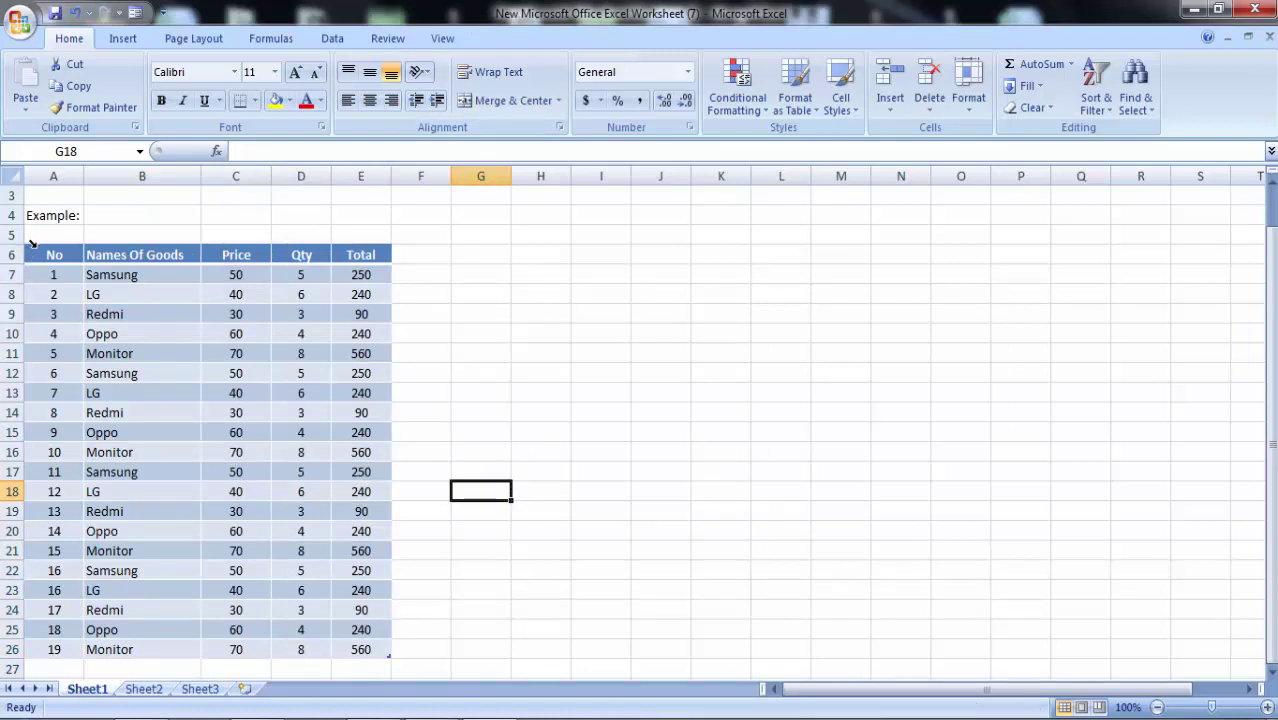
- Set column A's width to 6
mouse_move(38, 179)
left_mouse_down()
mouse_move(56, 316)
mouse_move(76, 302)
left_mouse_up()
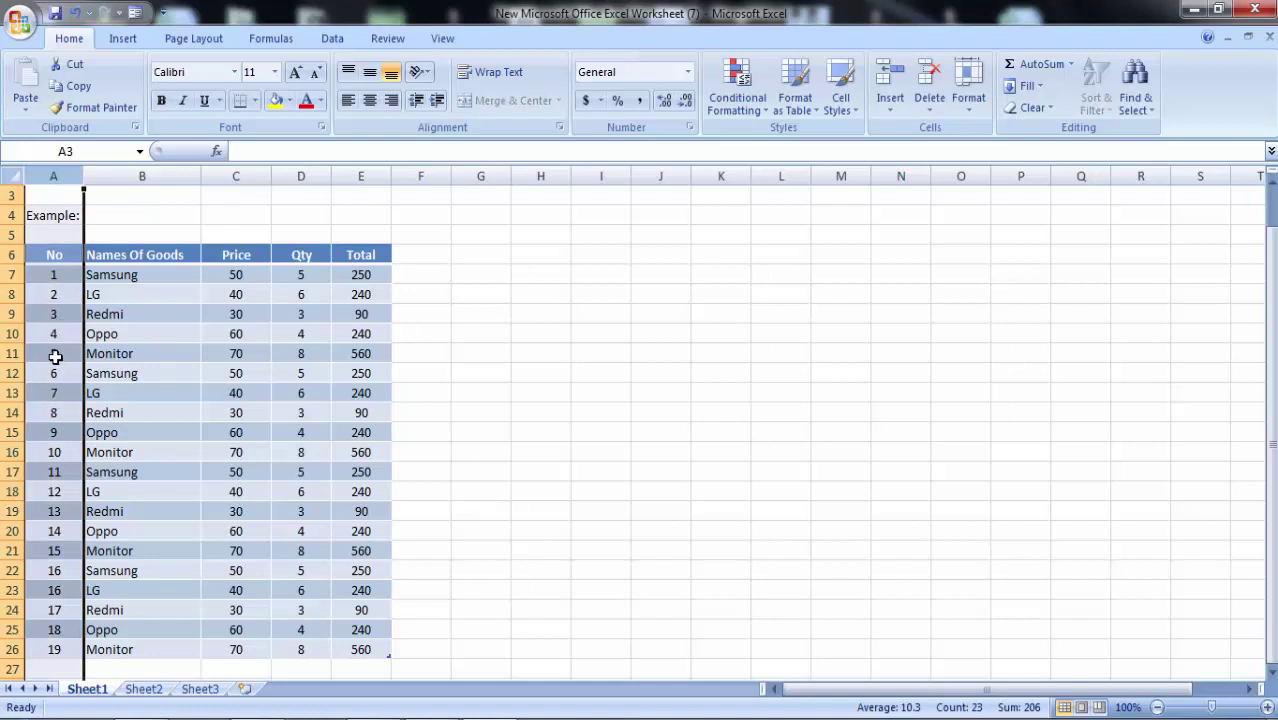
left_click(970, 90)
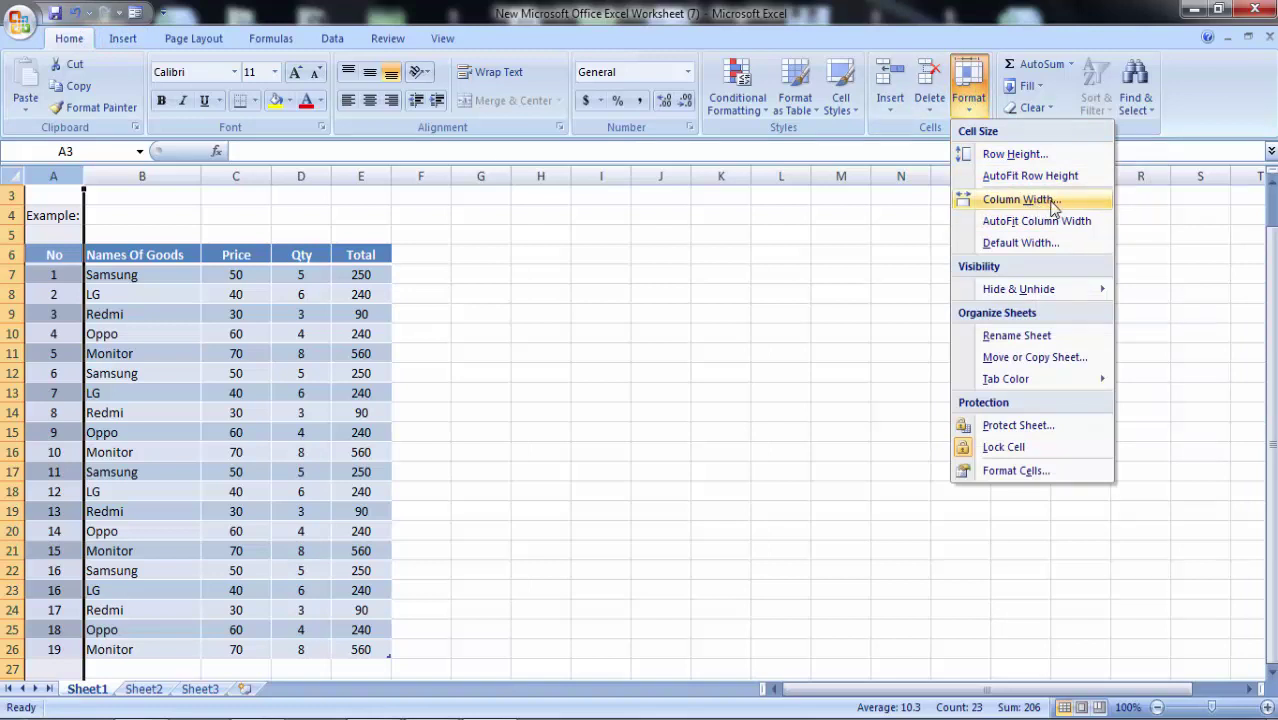
left_click(1053, 204)
type("6")
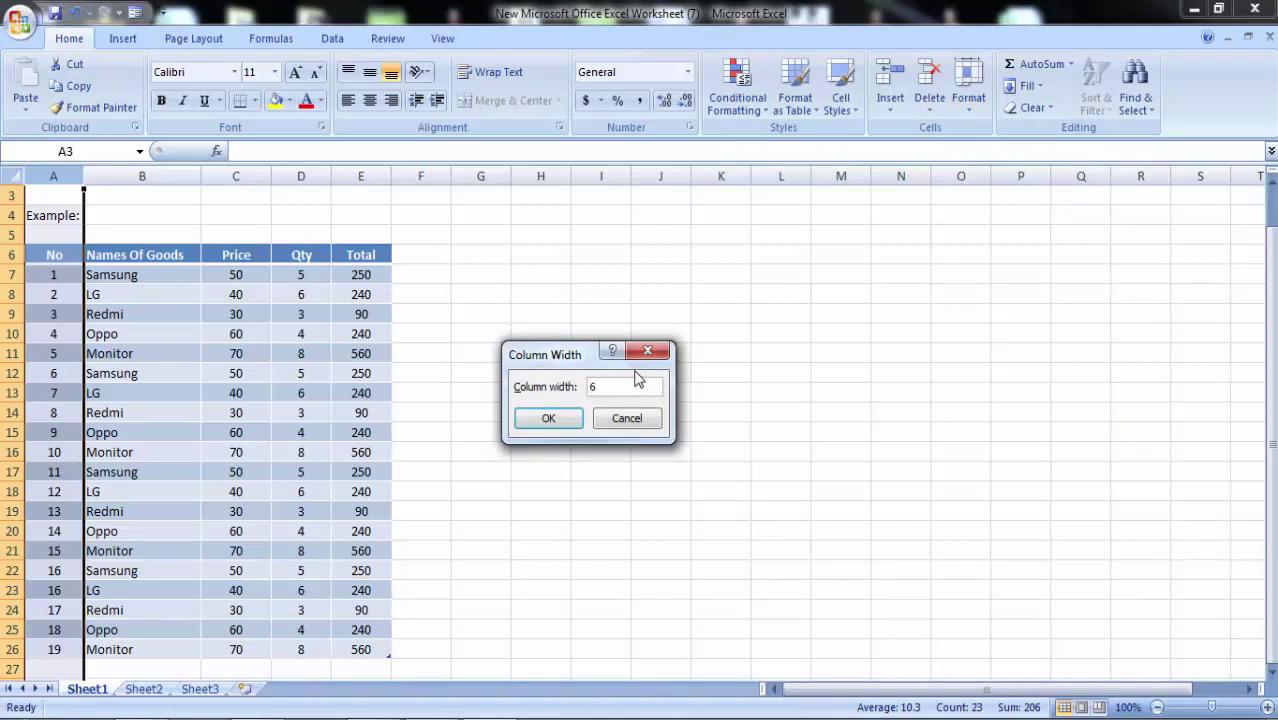
left_click(549, 419)
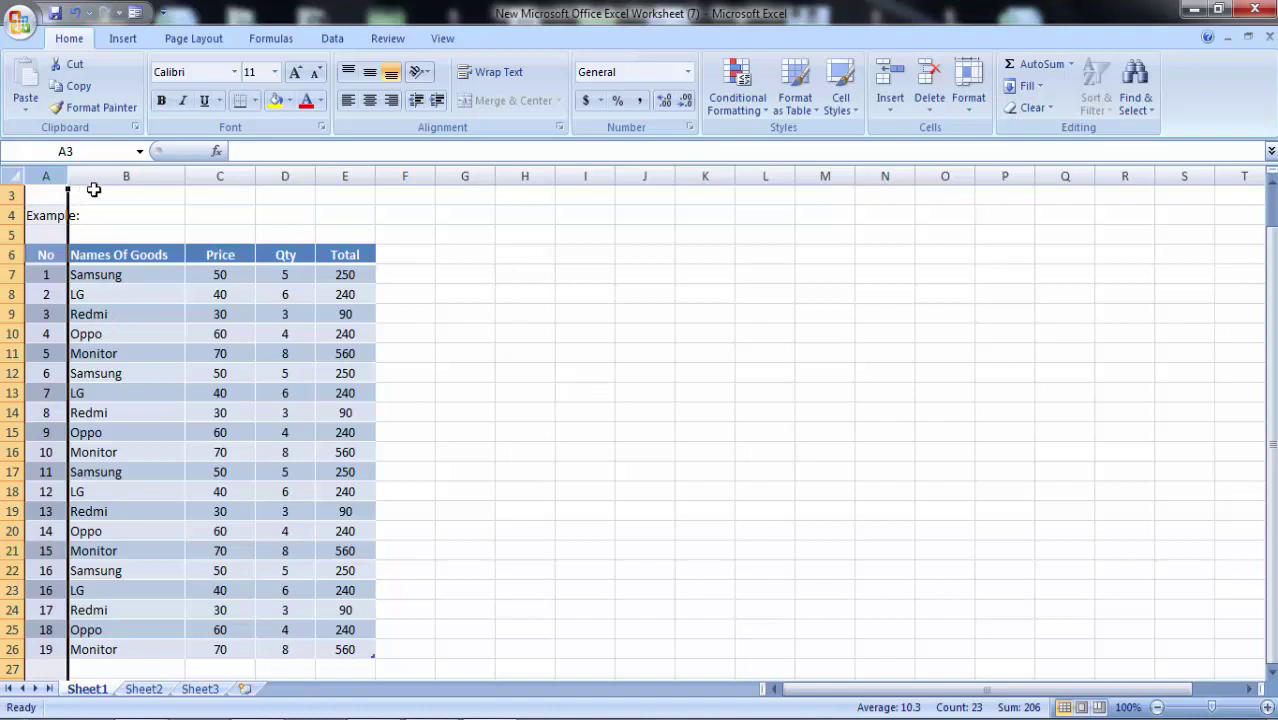
- Change column B's width from 17.14 to 21
left_click(89, 176)
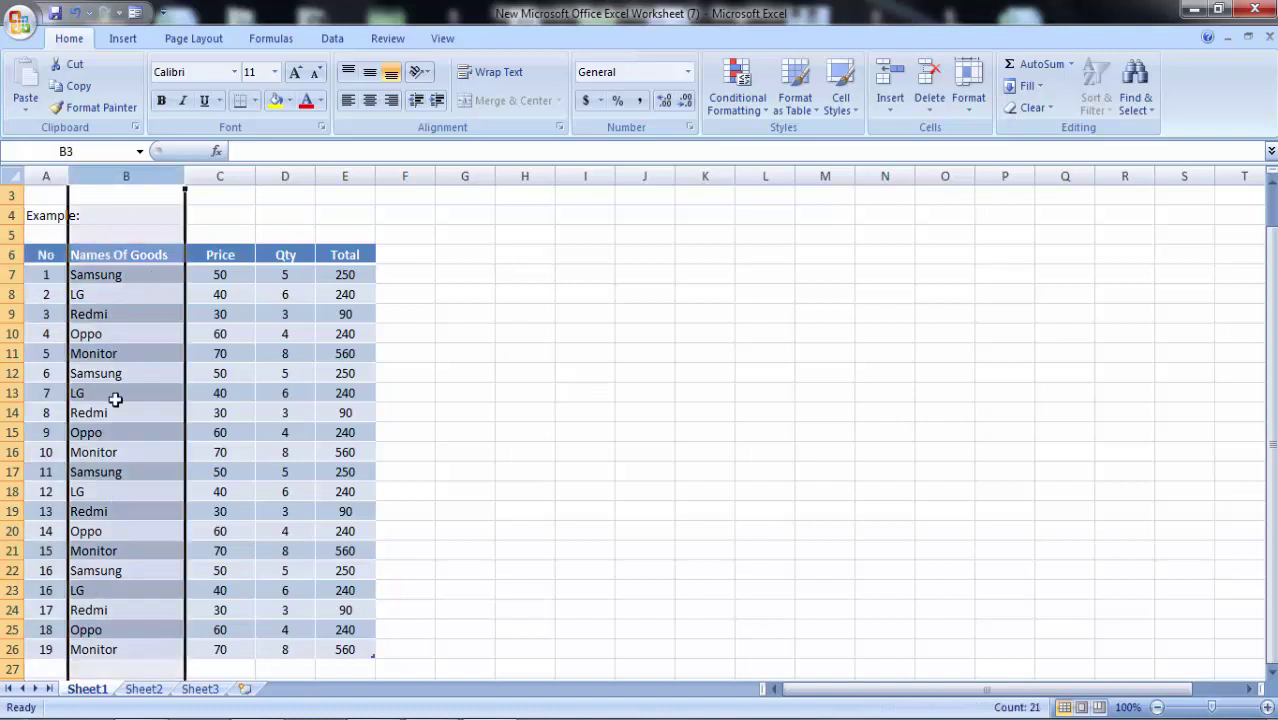
left_click(965, 105)
left_click(1021, 200)
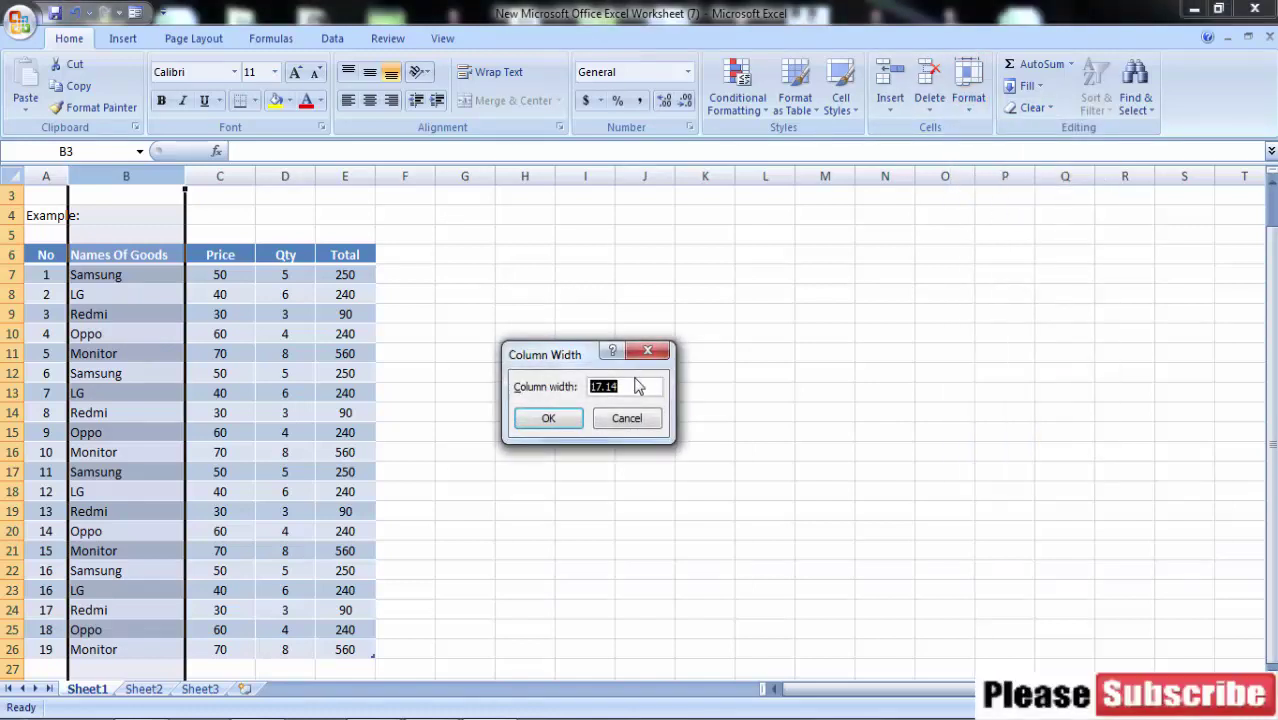
key("BackSpace")
left_click(558, 424)
left_click(682, 468)
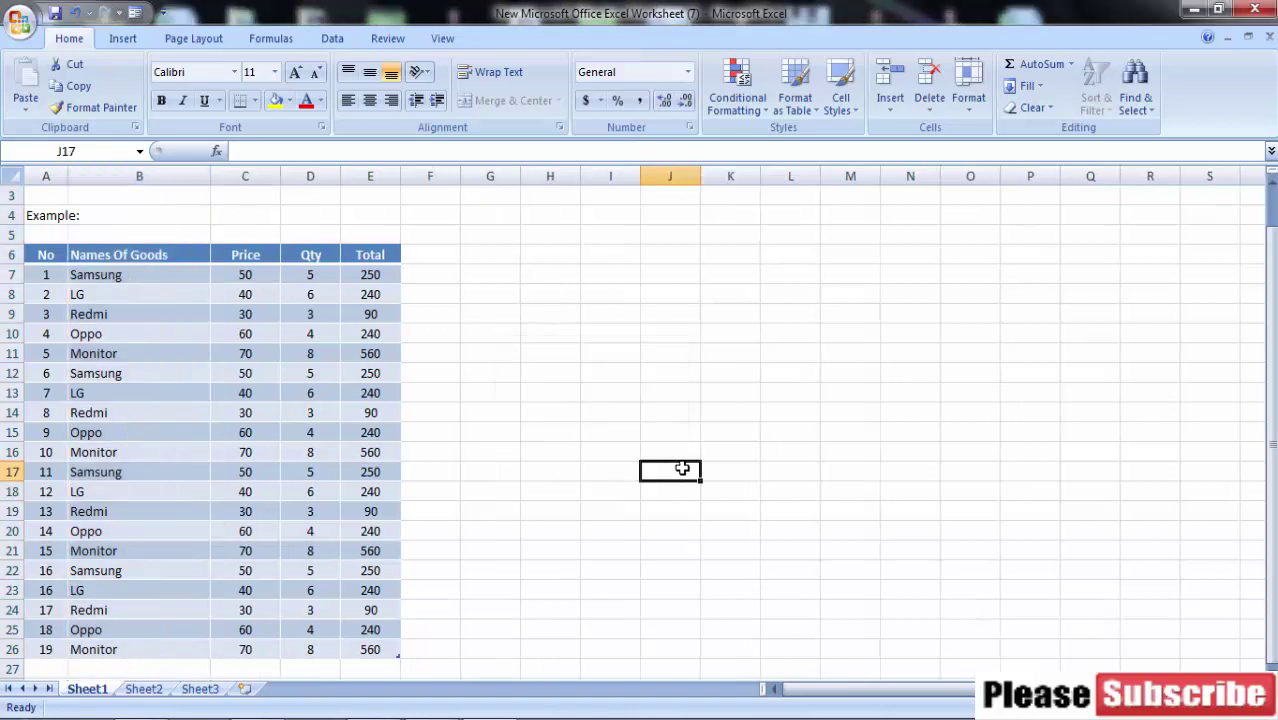
- Set the Price, Qty and Total columns C–E to a width of 18
mouse_move(245, 185)
left_mouse_down()
mouse_move(324, 353)
mouse_move(352, 355)
left_mouse_up()
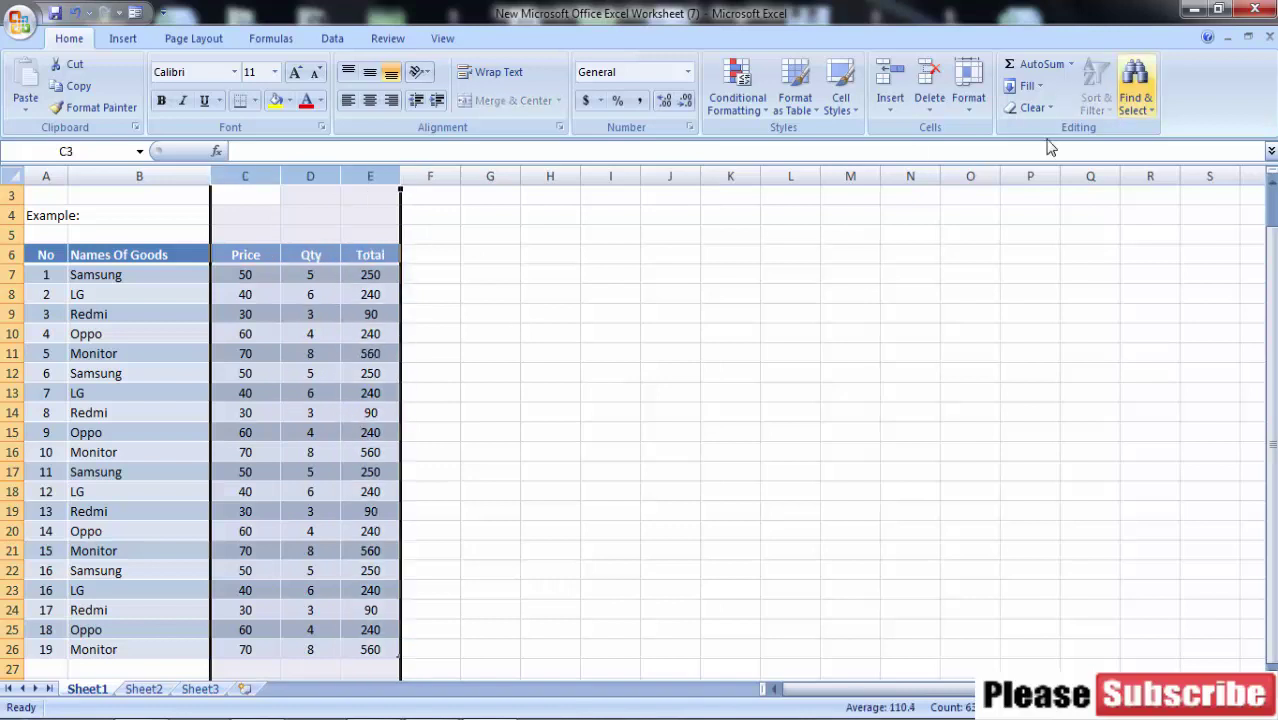
left_click(972, 95)
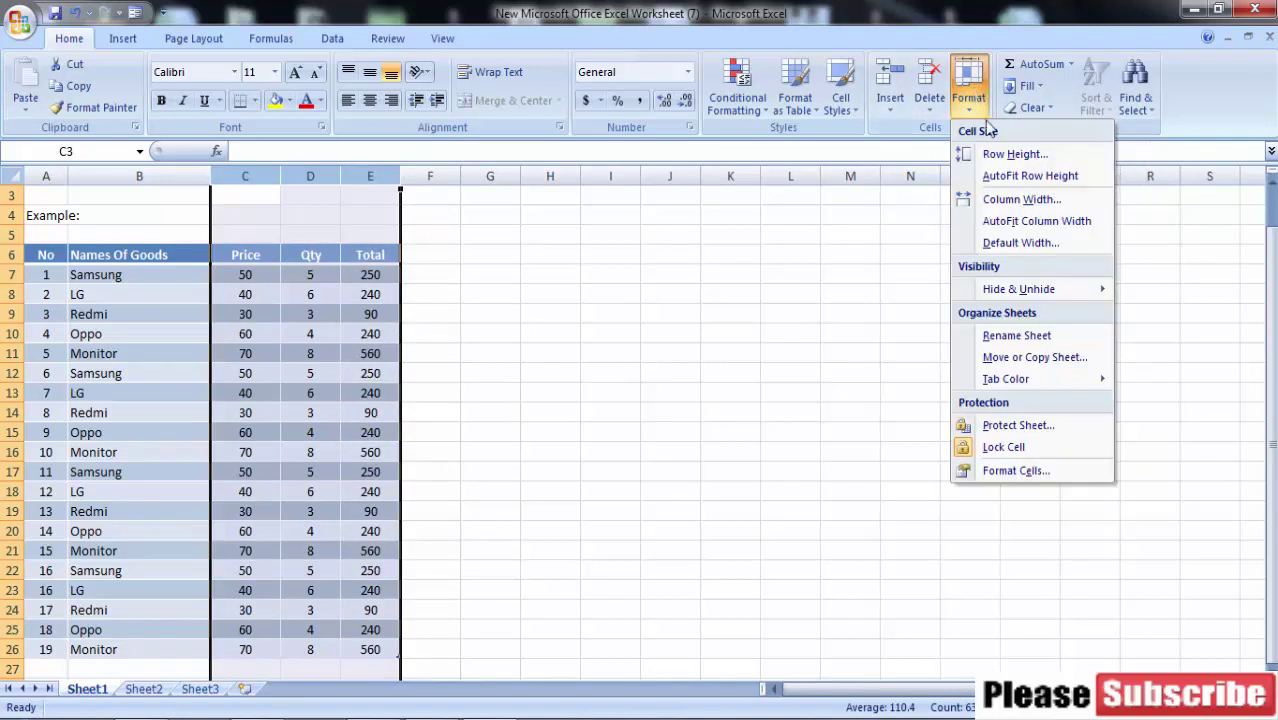
left_click(1038, 203)
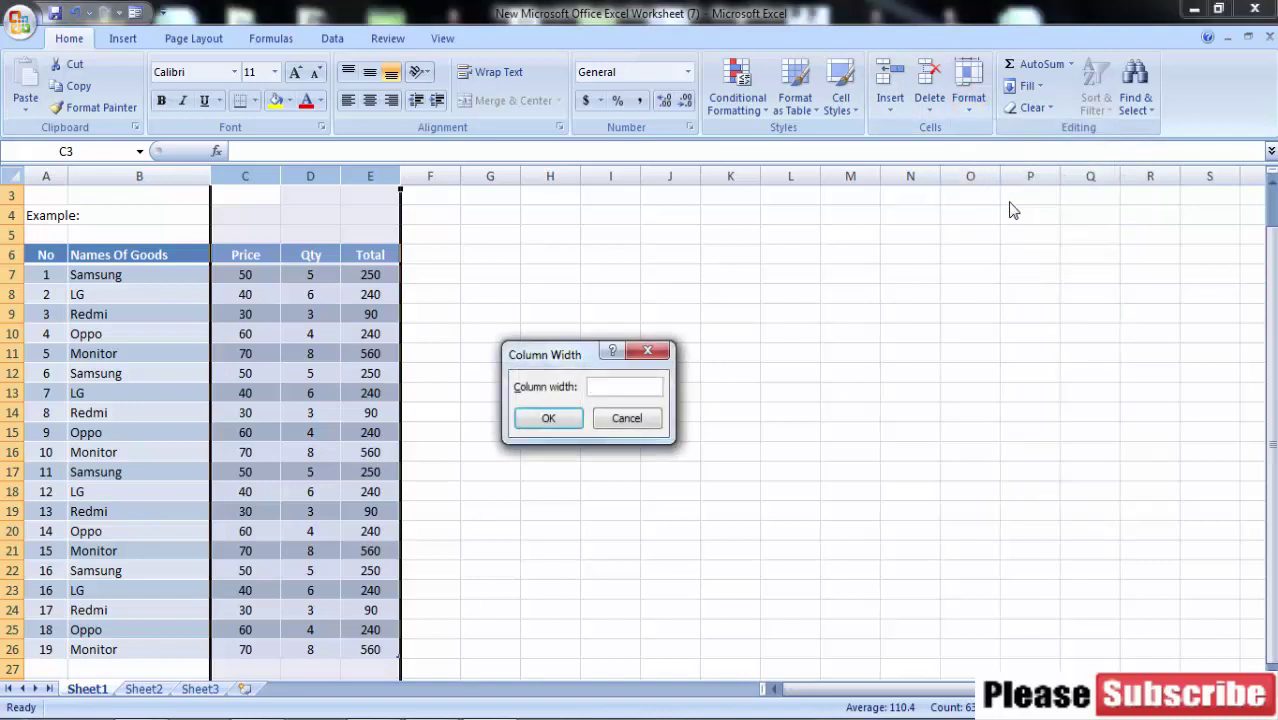
left_click(556, 424)
left_click(667, 429)
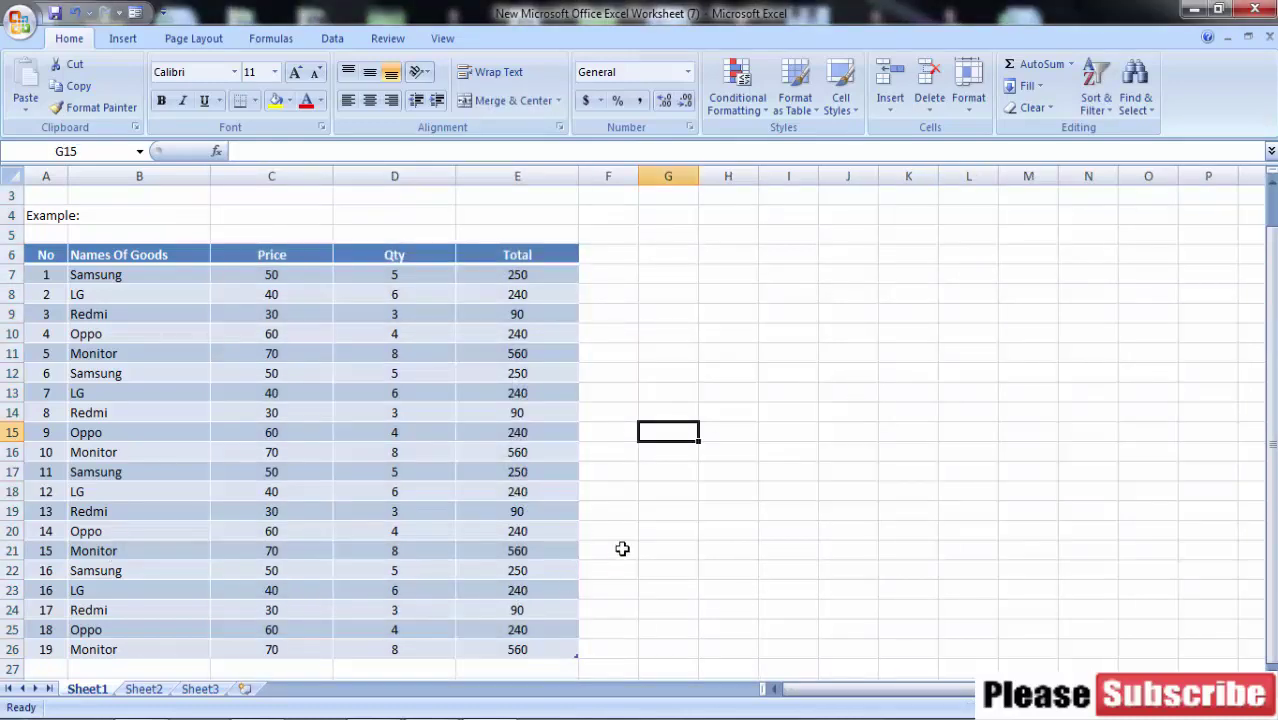
scroll(613, 559, "down", 2)
scroll(613, 559, "up", 2)
scroll(615, 562, "up", 1)
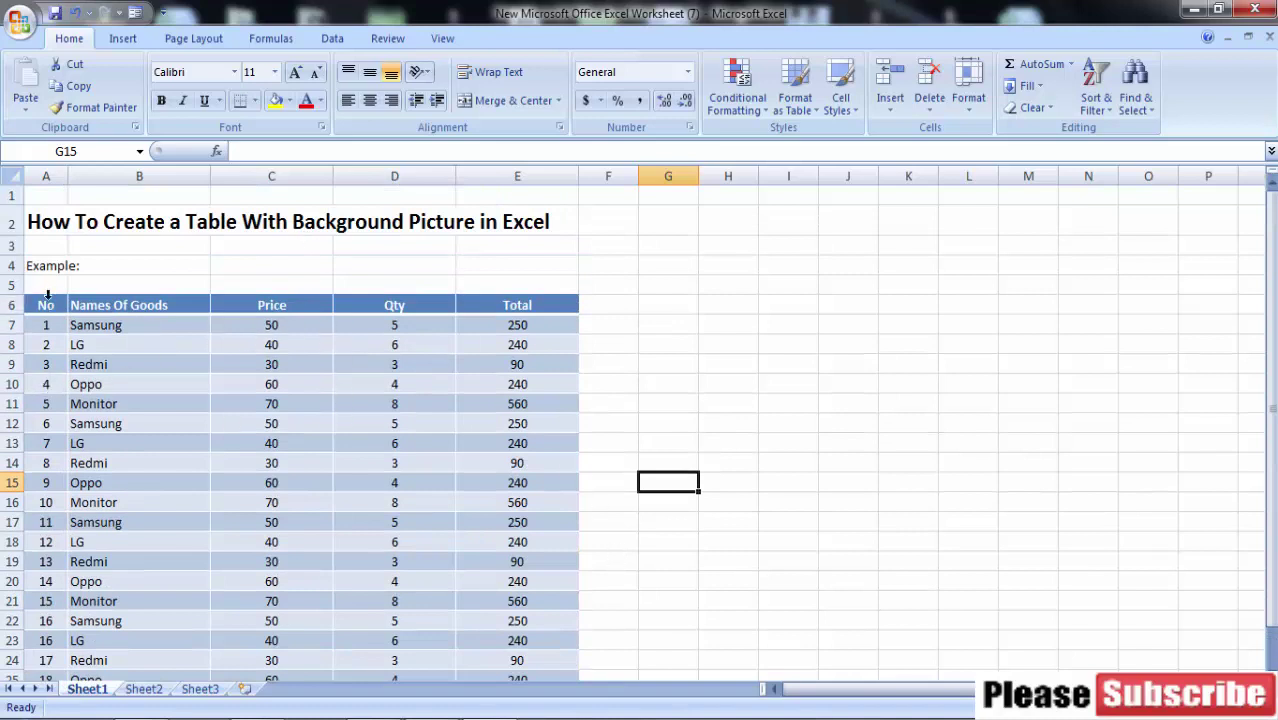
- Give the header row A6:E6 a larger font size
left_click_drag(47, 304, 508, 307)
left_click(275, 74)
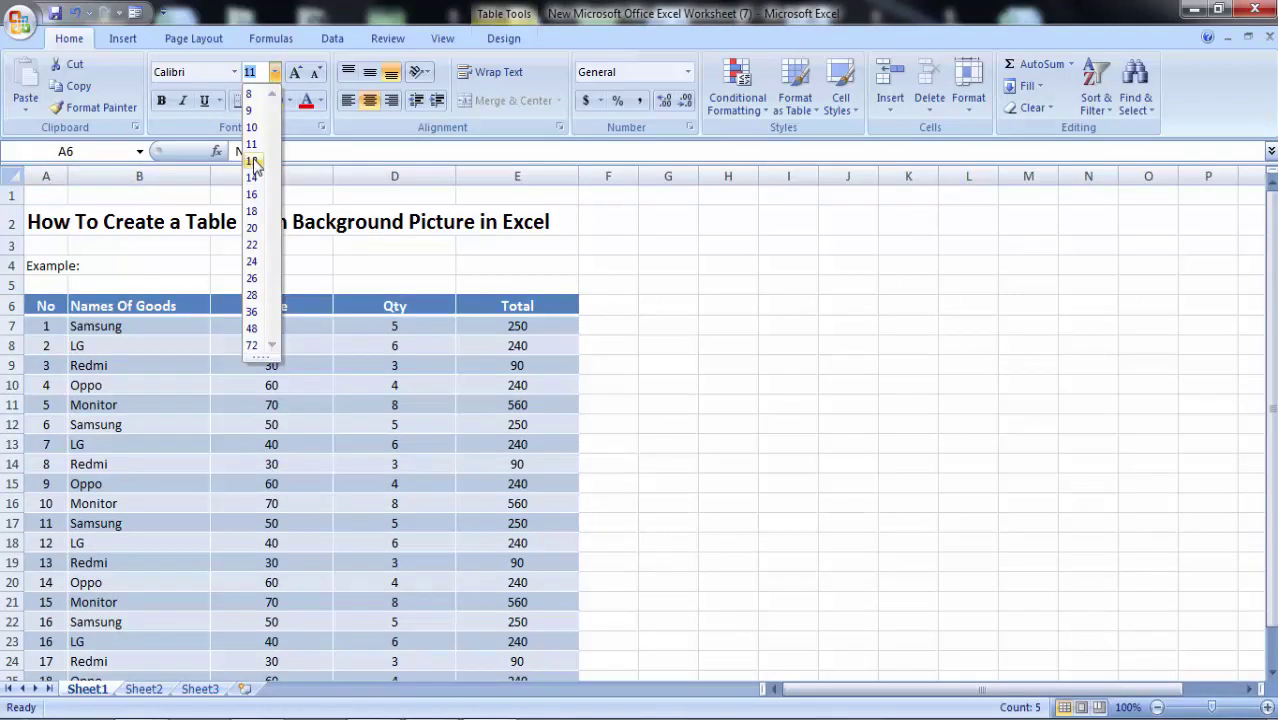
left_click(702, 419)
left_click(697, 422)
- Select the Price values in column C together with the Total values in column E
scroll(682, 454, "down", 2)
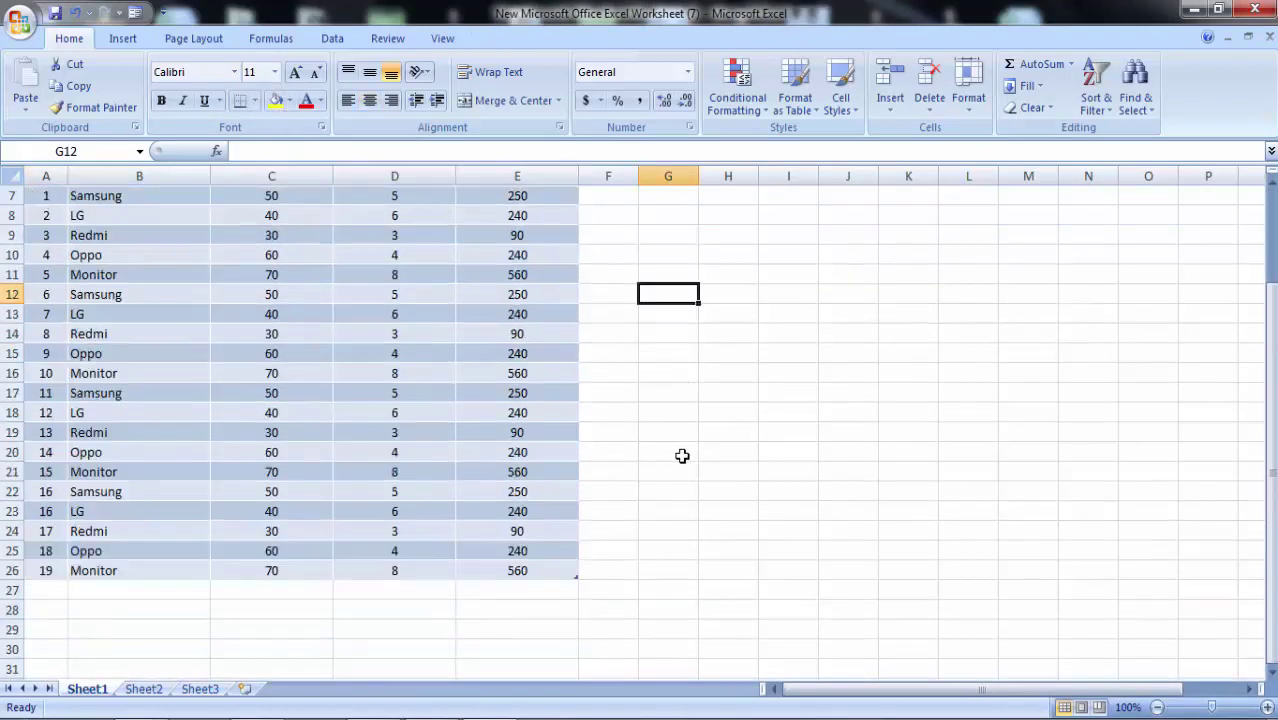
scroll(682, 456, "up", 2)
scroll(639, 439, "down", 3)
scroll(639, 439, "up", 1)
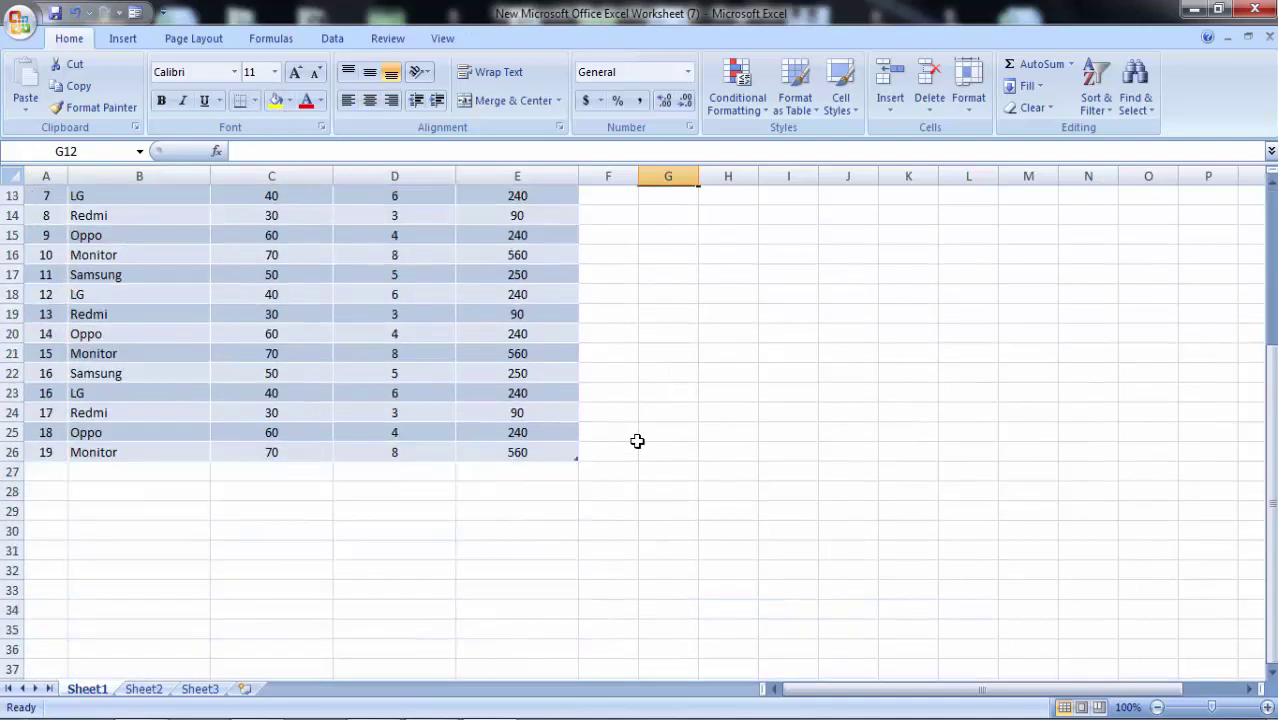
scroll(639, 439, "up", 1)
scroll(620, 410, "up", 2)
scroll(571, 428, "down", 1)
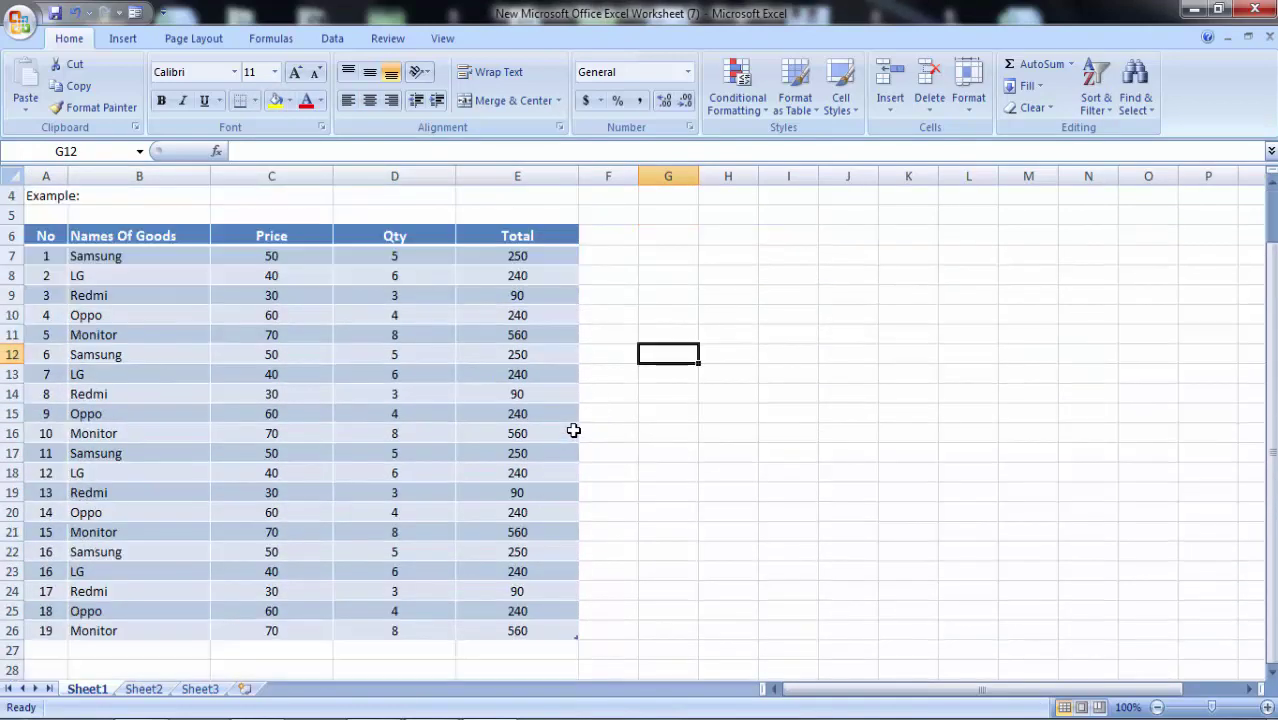
mouse_move(251, 253)
left_mouse_down()
mouse_move(300, 647)
mouse_move(301, 612)
mouse_move(305, 631)
left_mouse_up()
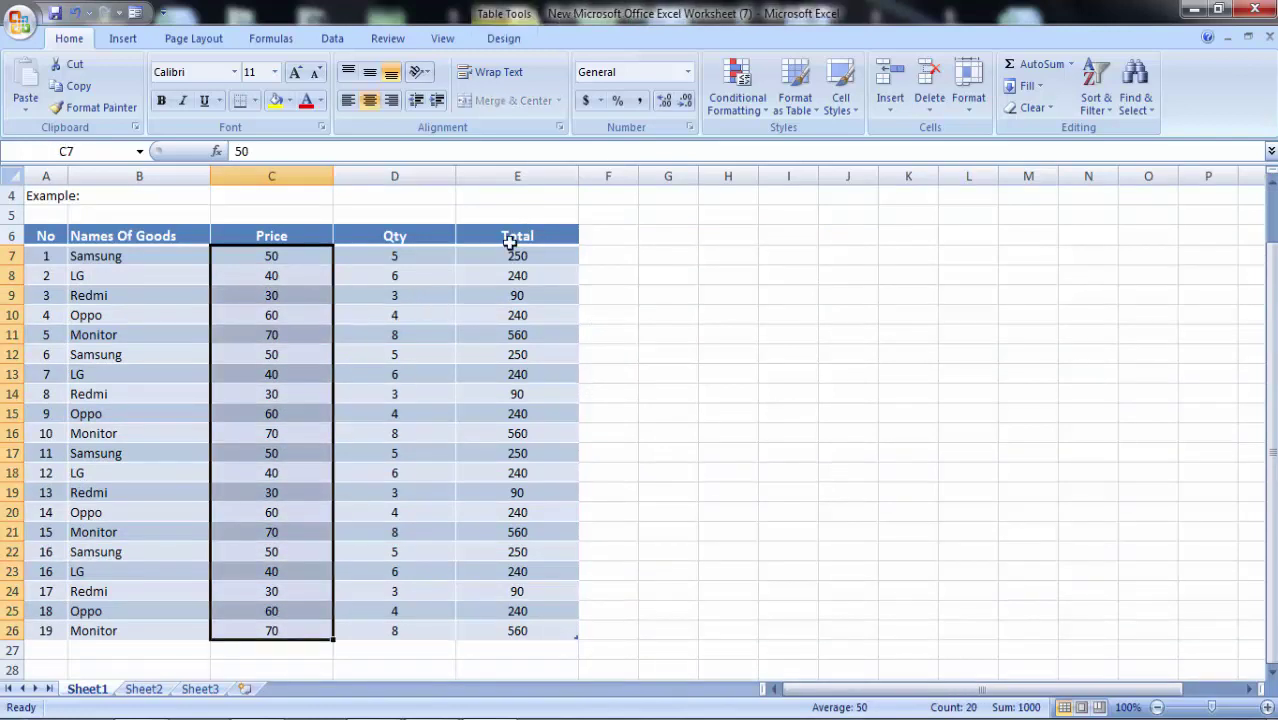
left_click_drag(487, 254, 536, 642, "ctrl")
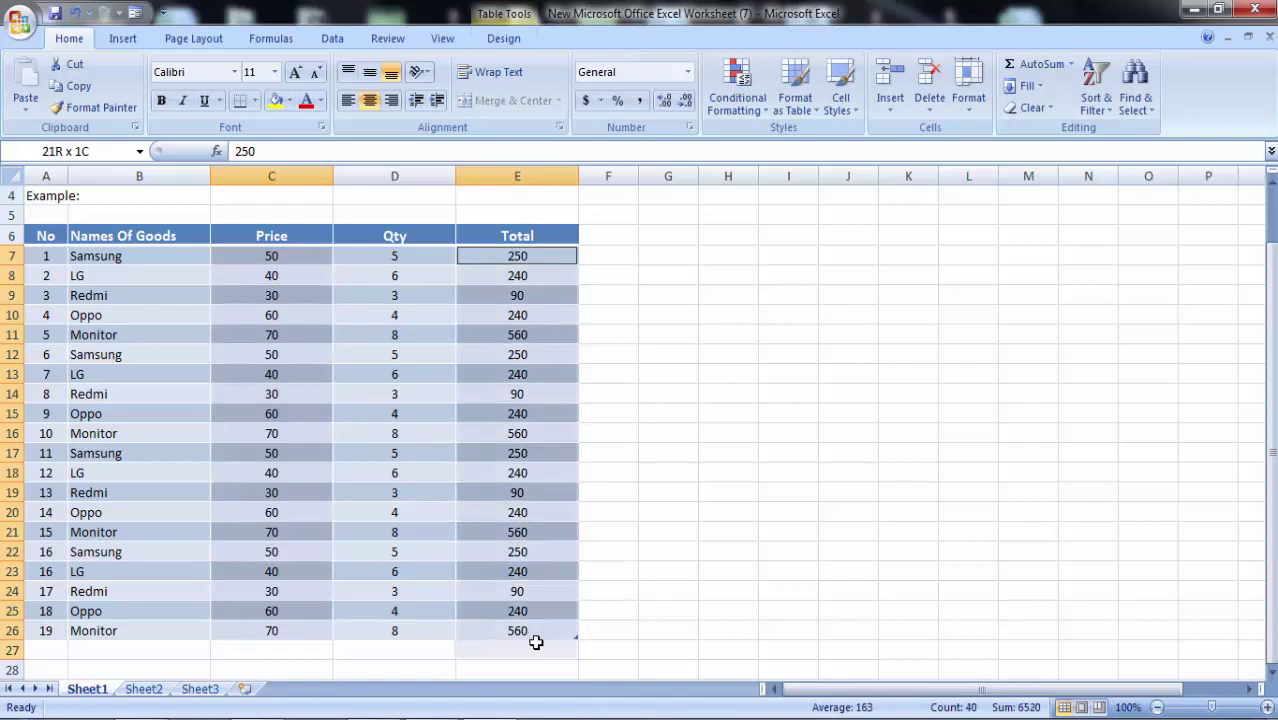
- Format the Price and Total values as Currency with 0 decimal places, e.g. $50
right_click(513, 426)
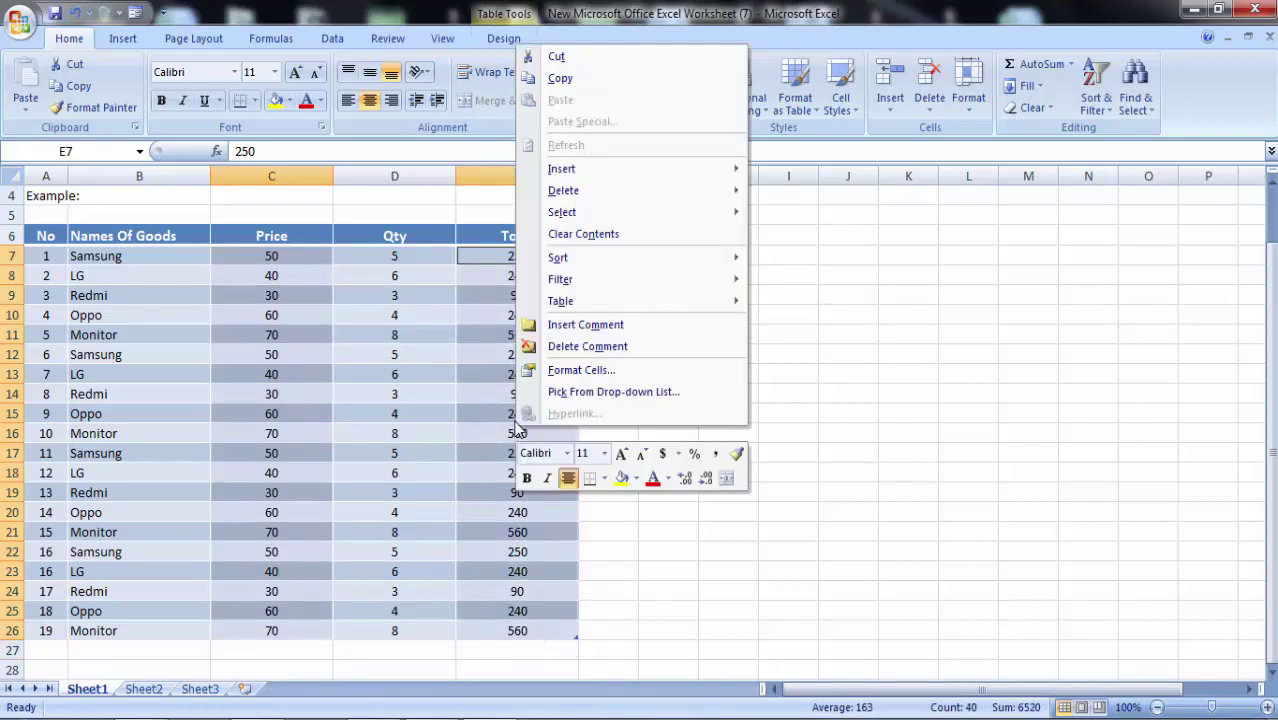
left_click(585, 372)
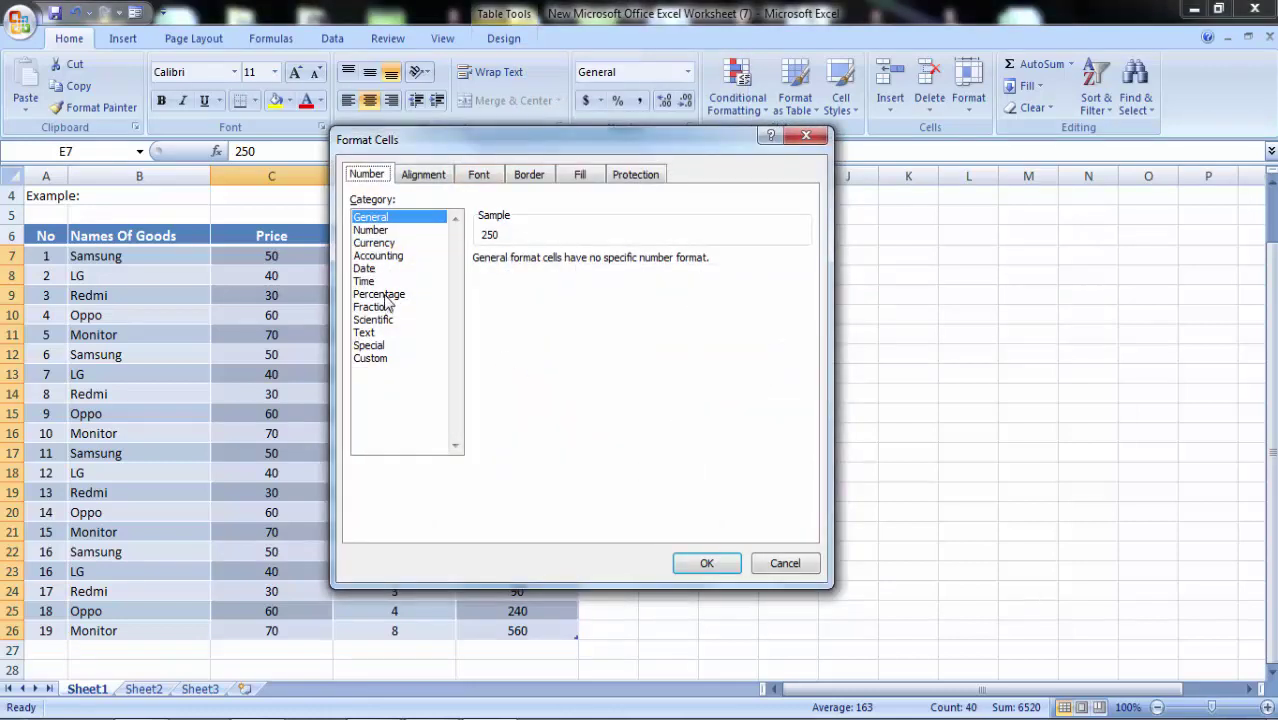
left_click(378, 243)
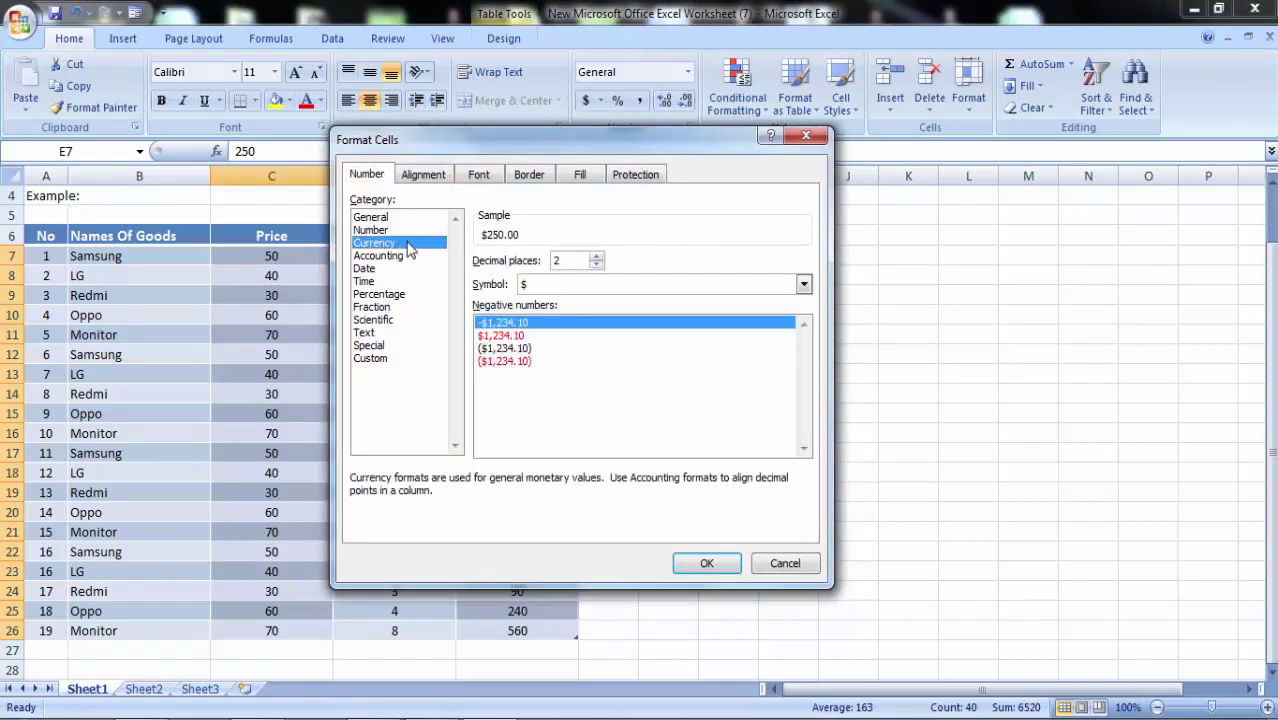
left_click(596, 257)
left_click(596, 267)
left_click(596, 267)
left_click(596, 267)
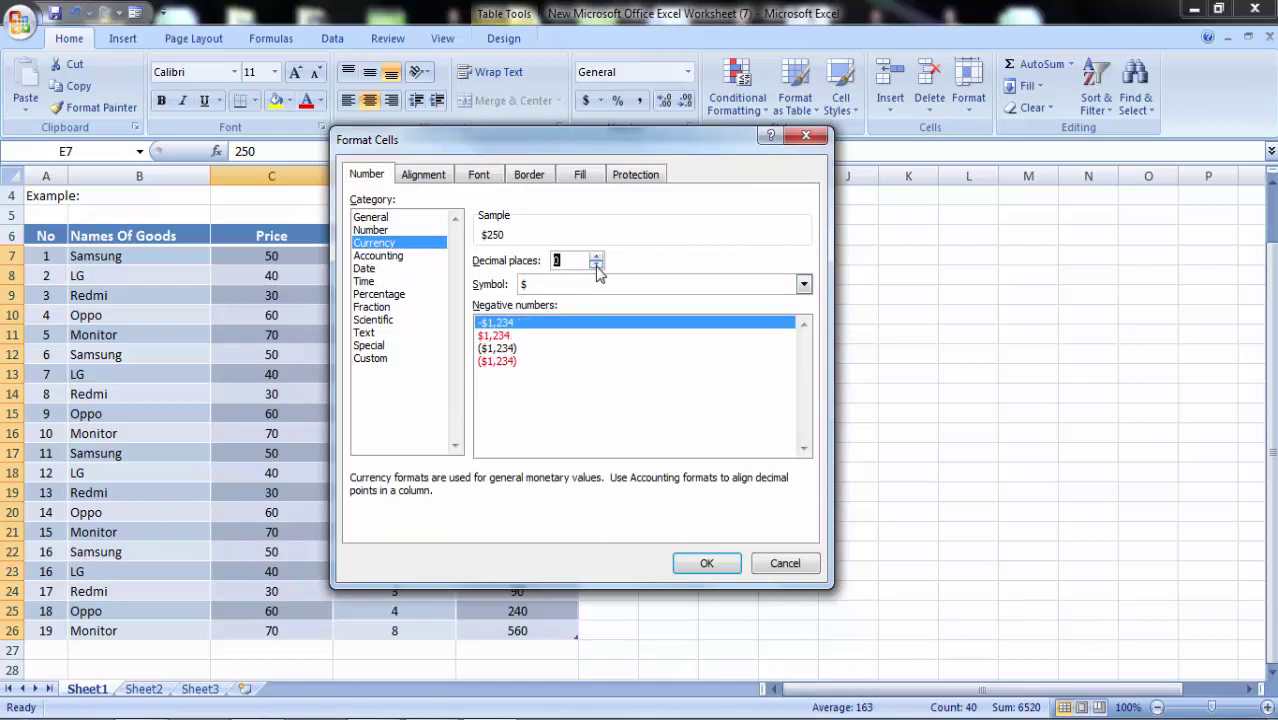
left_click(708, 563)
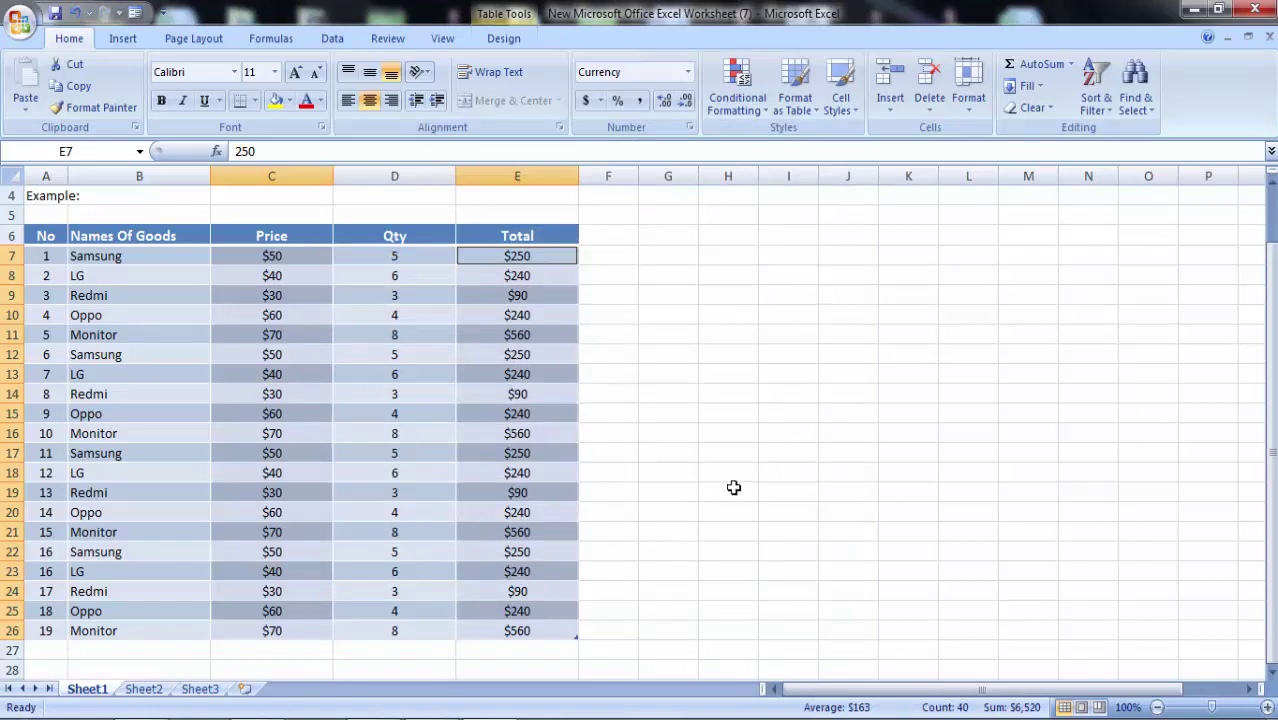
left_click(681, 510)
left_click(45, 235)
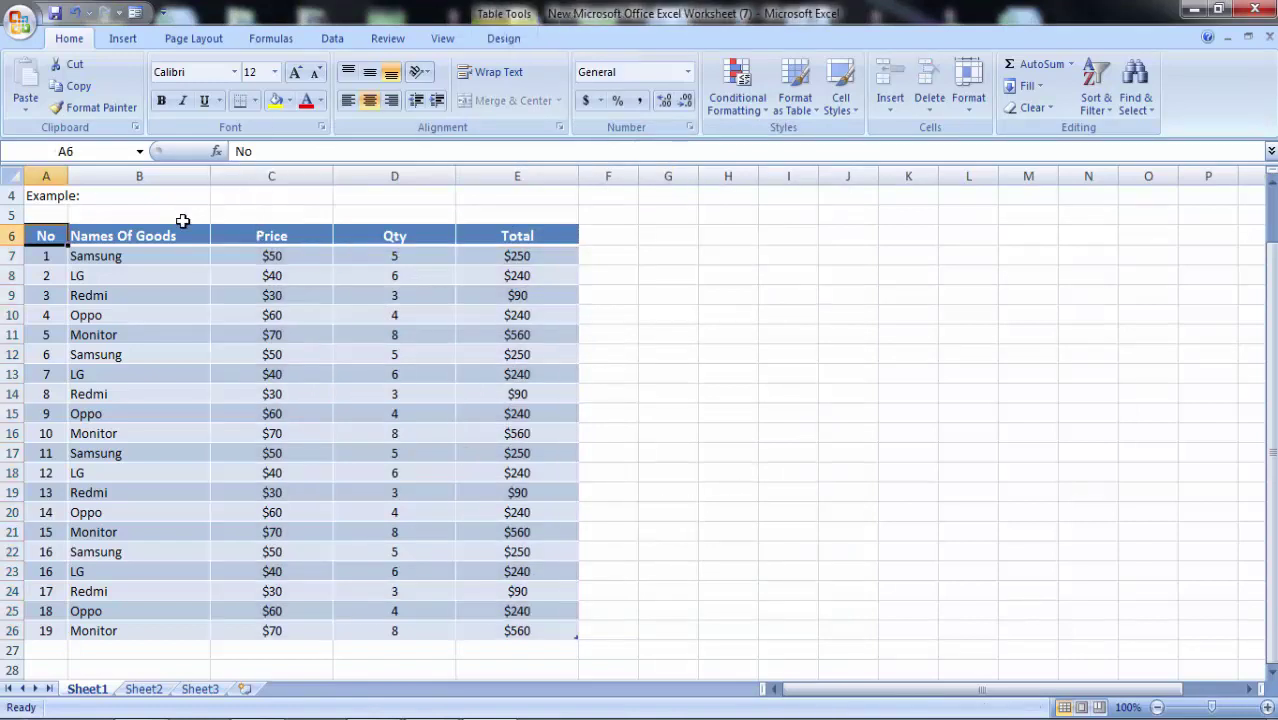
- Pick the Rectangle shape from the Insert tab's Shapes gallery
left_click(766, 370)
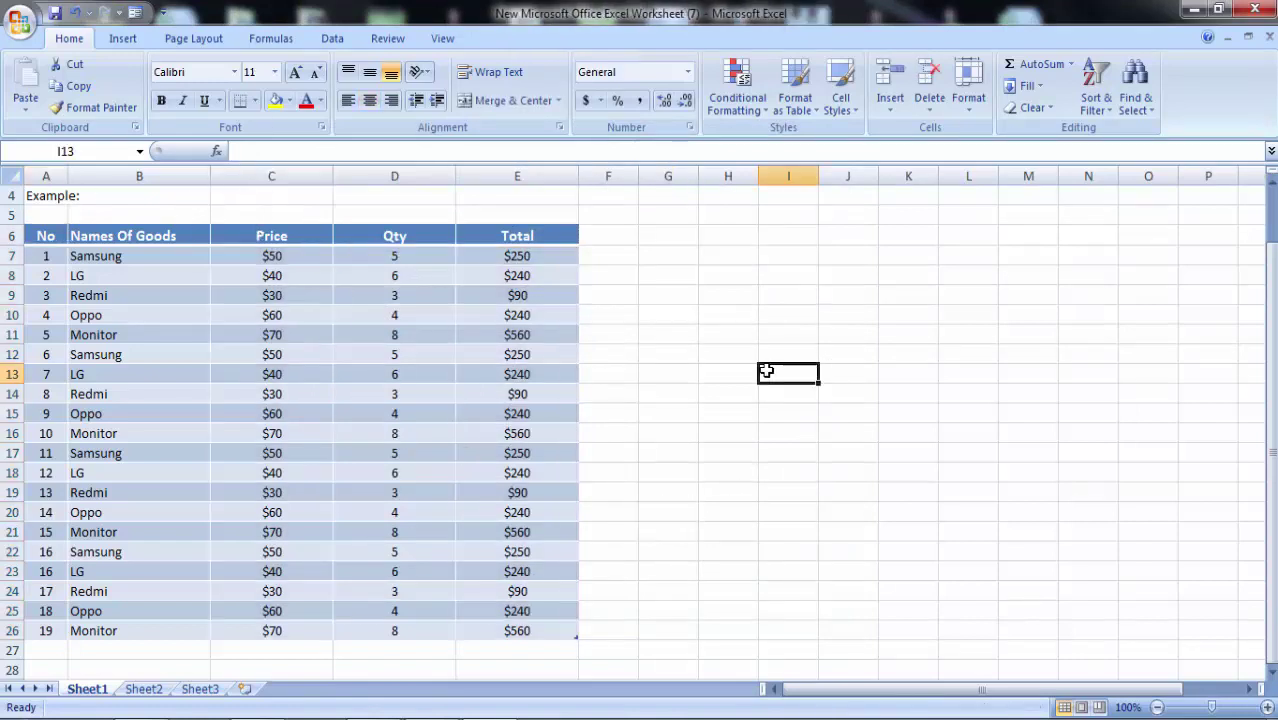
left_click(122, 42)
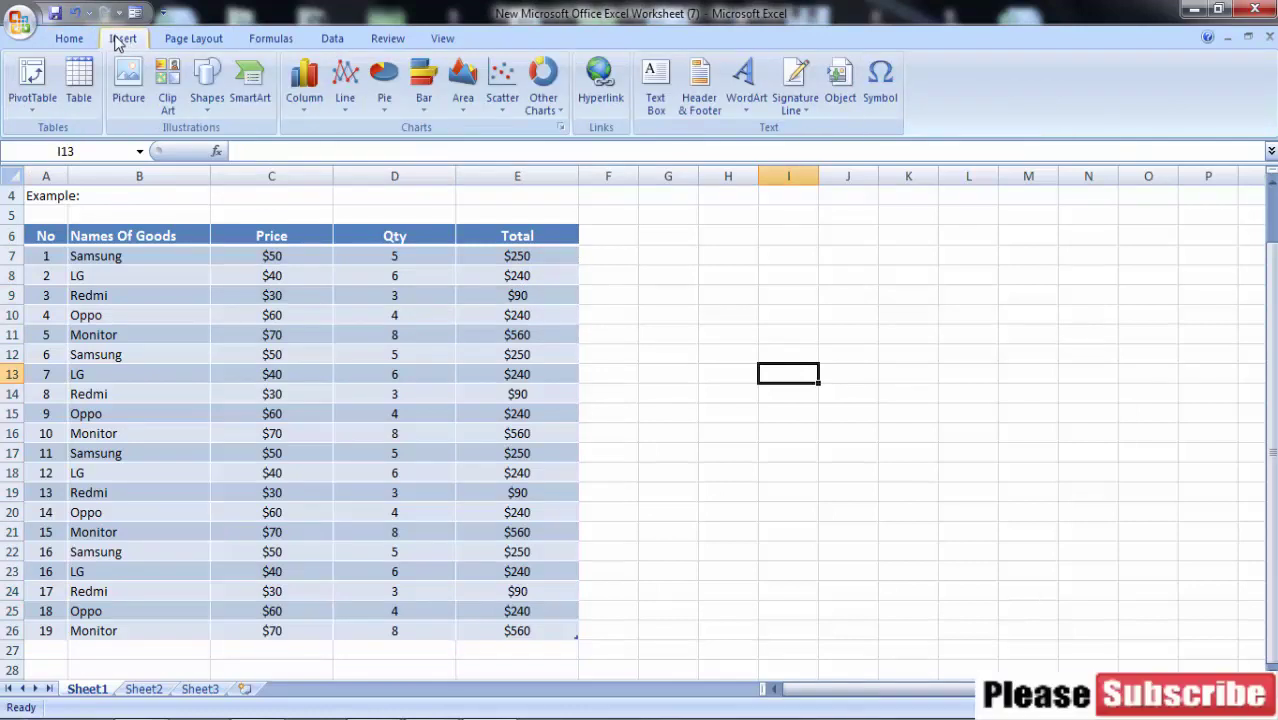
left_click(207, 90)
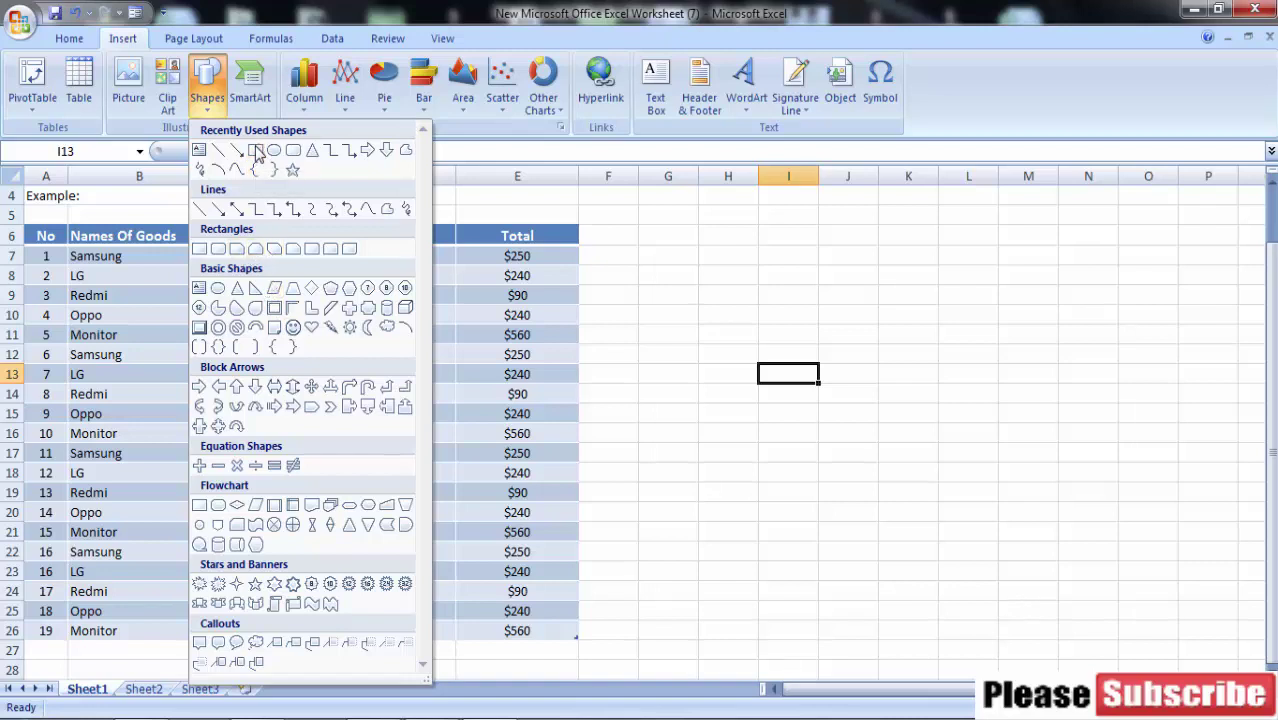
left_click(256, 151)
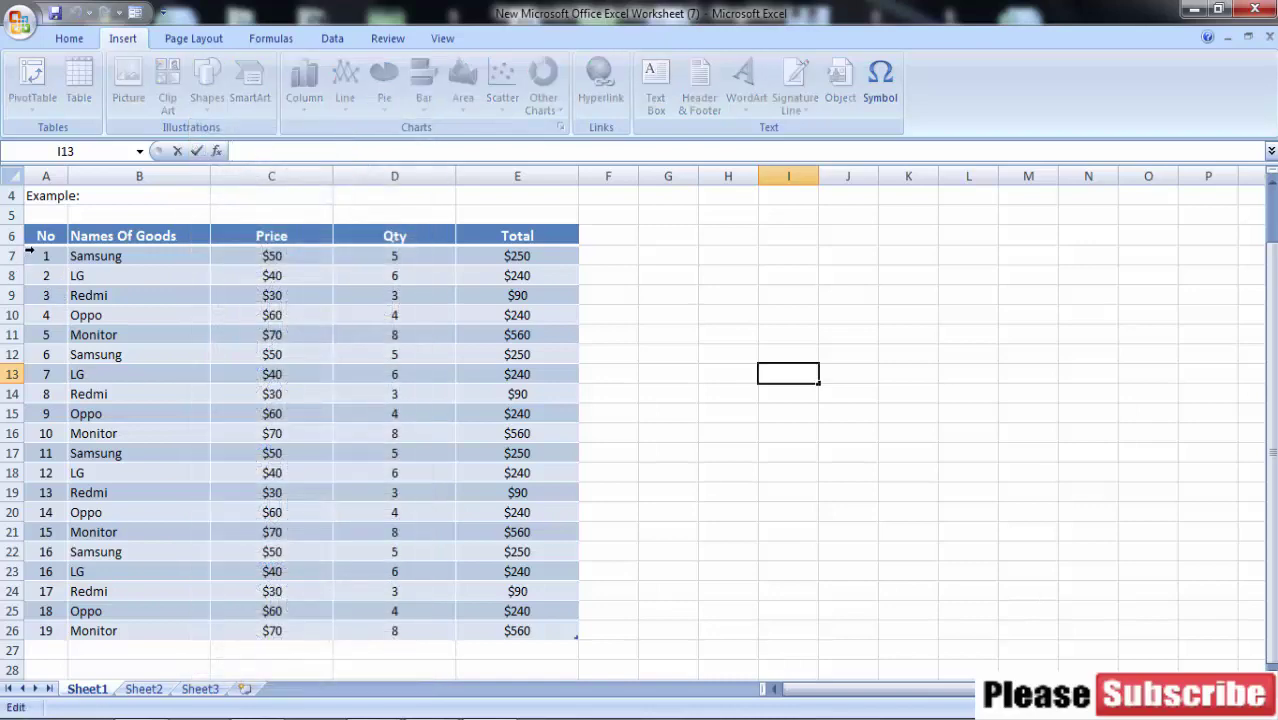
left_click(42, 256)
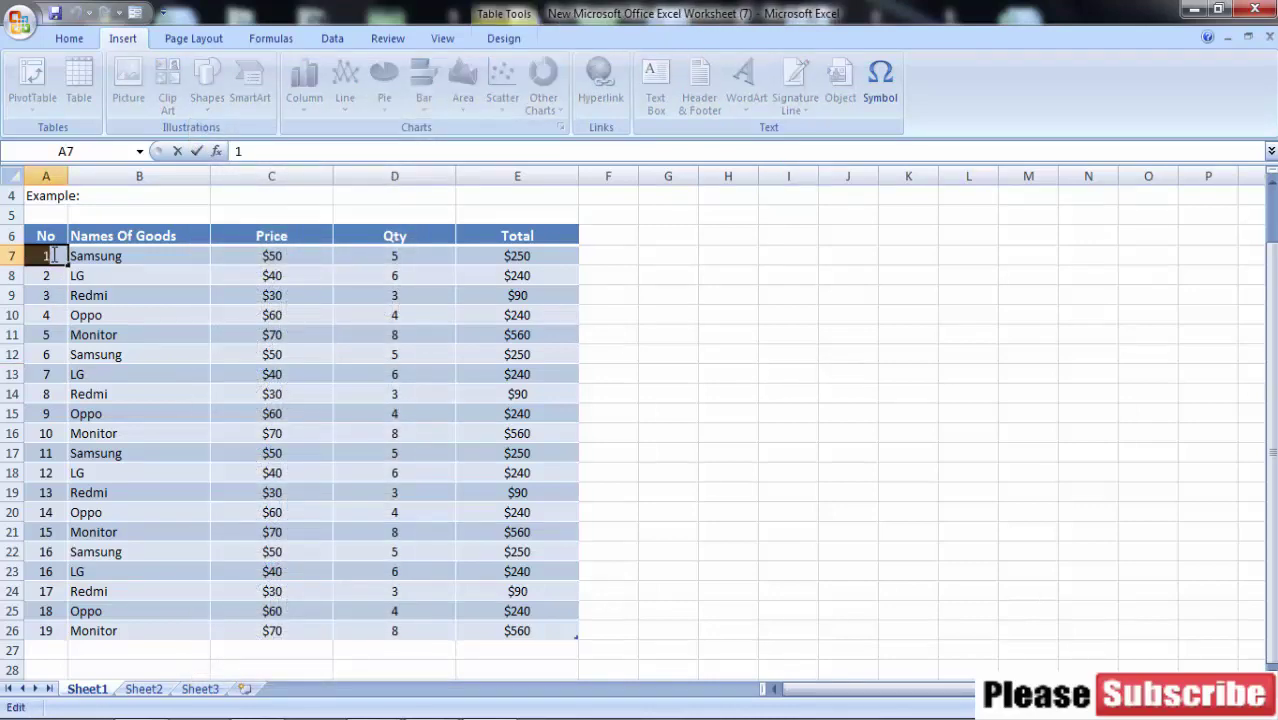
left_click(55, 256)
left_click(690, 362)
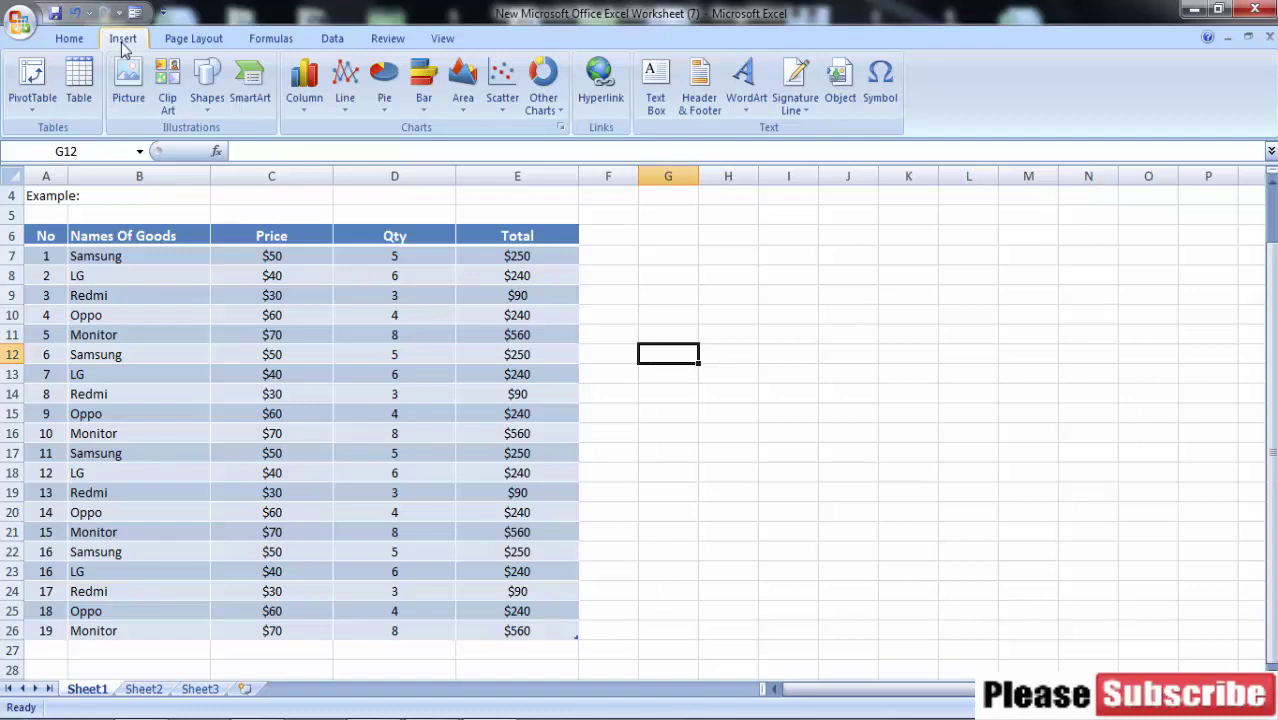
left_click(207, 88)
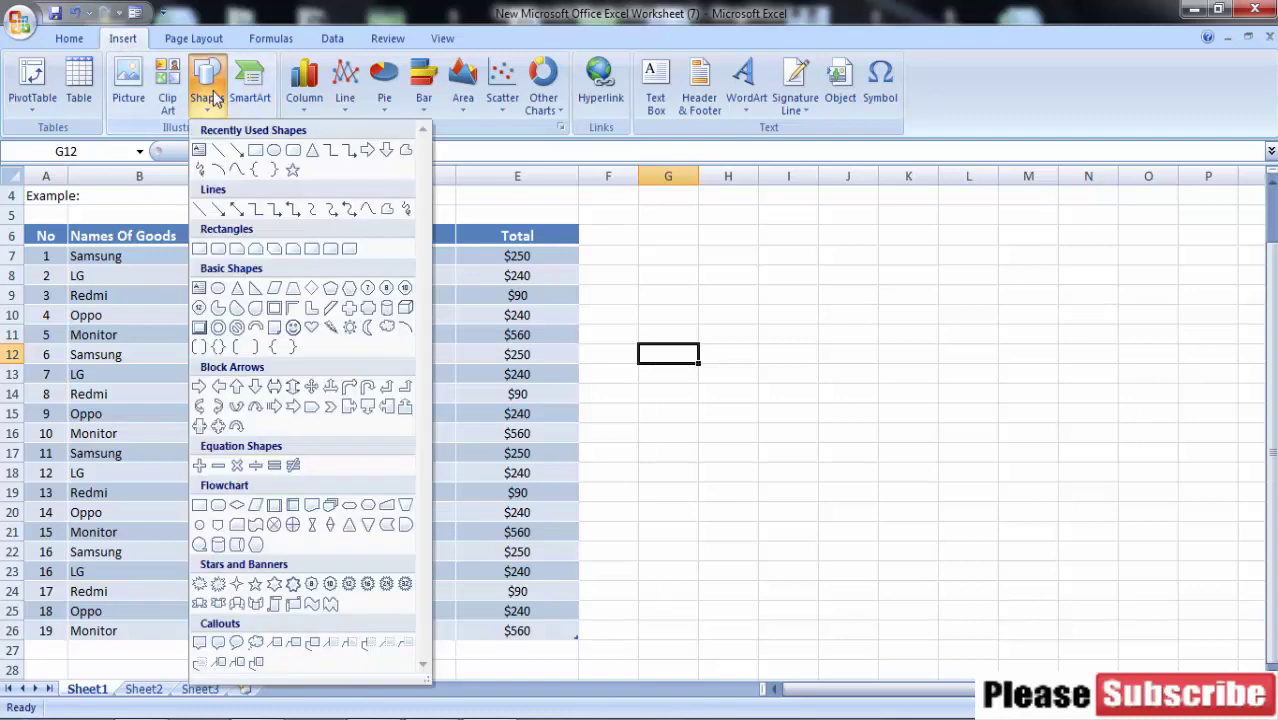
left_click(256, 152)
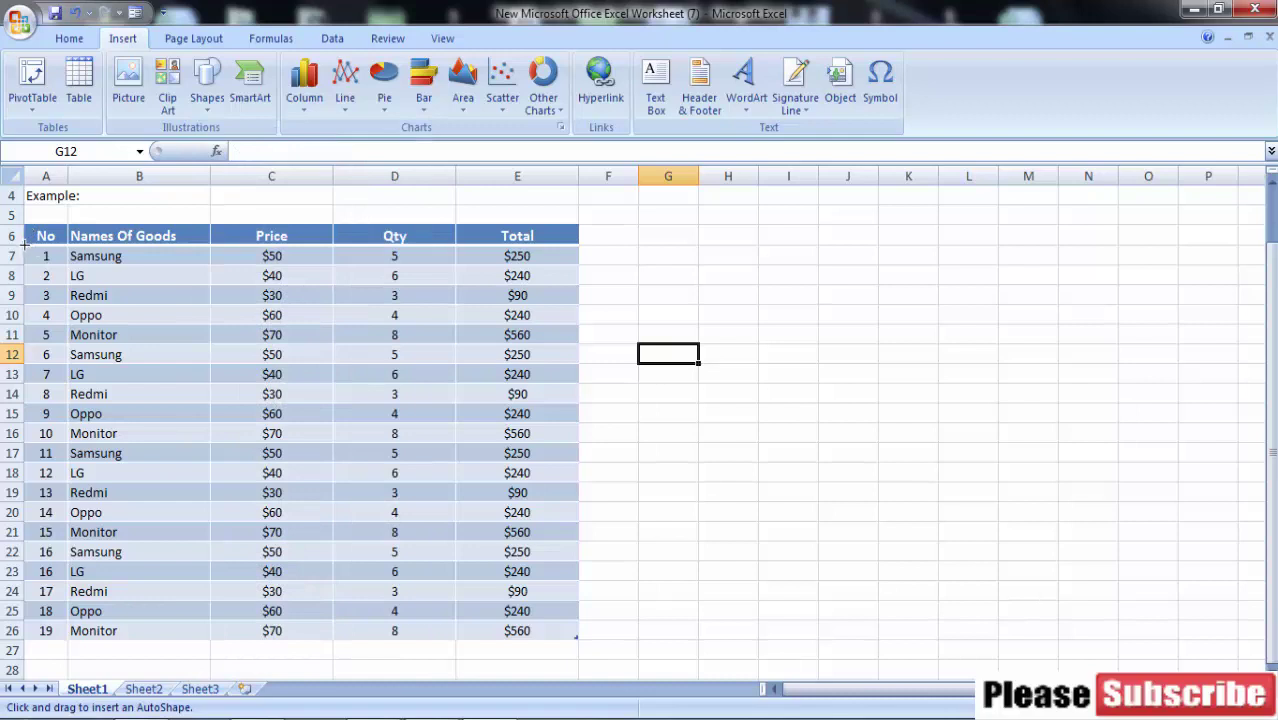
- Draw a rectangle from A7 to E26 over the table's data rows and right-click it
left_click_drag(25, 241, 579, 638)
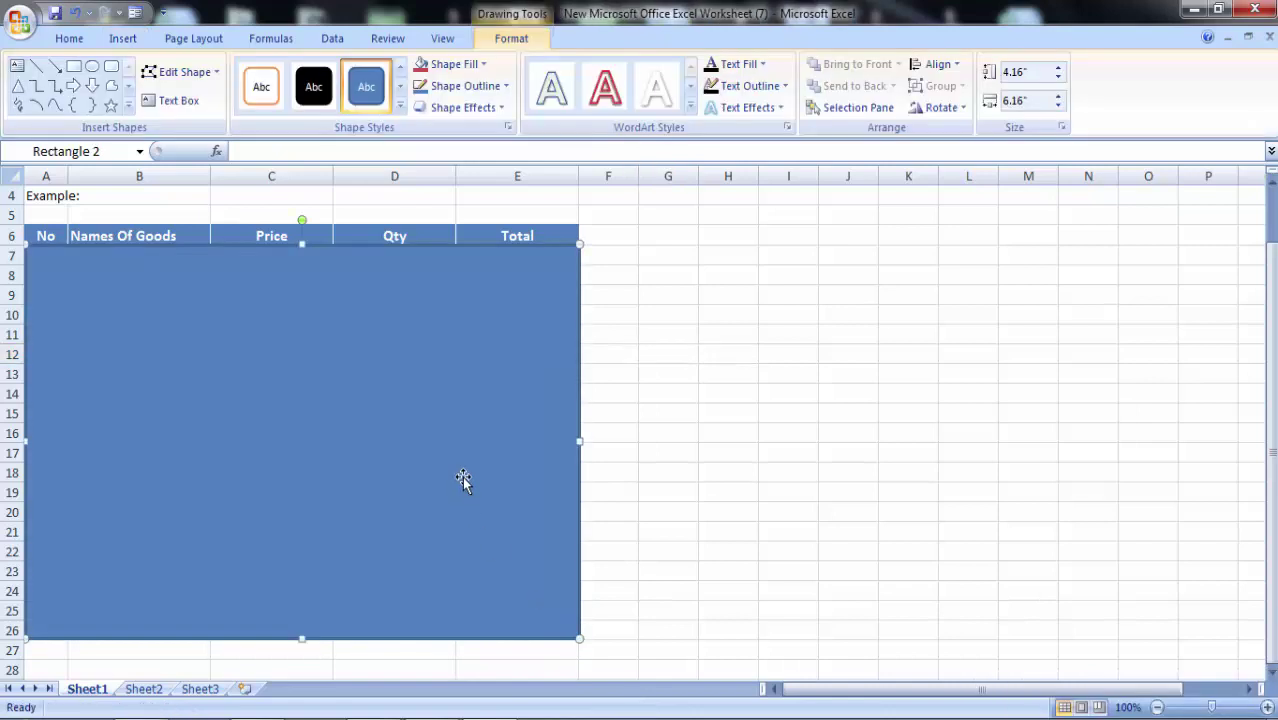
right_click(331, 420)
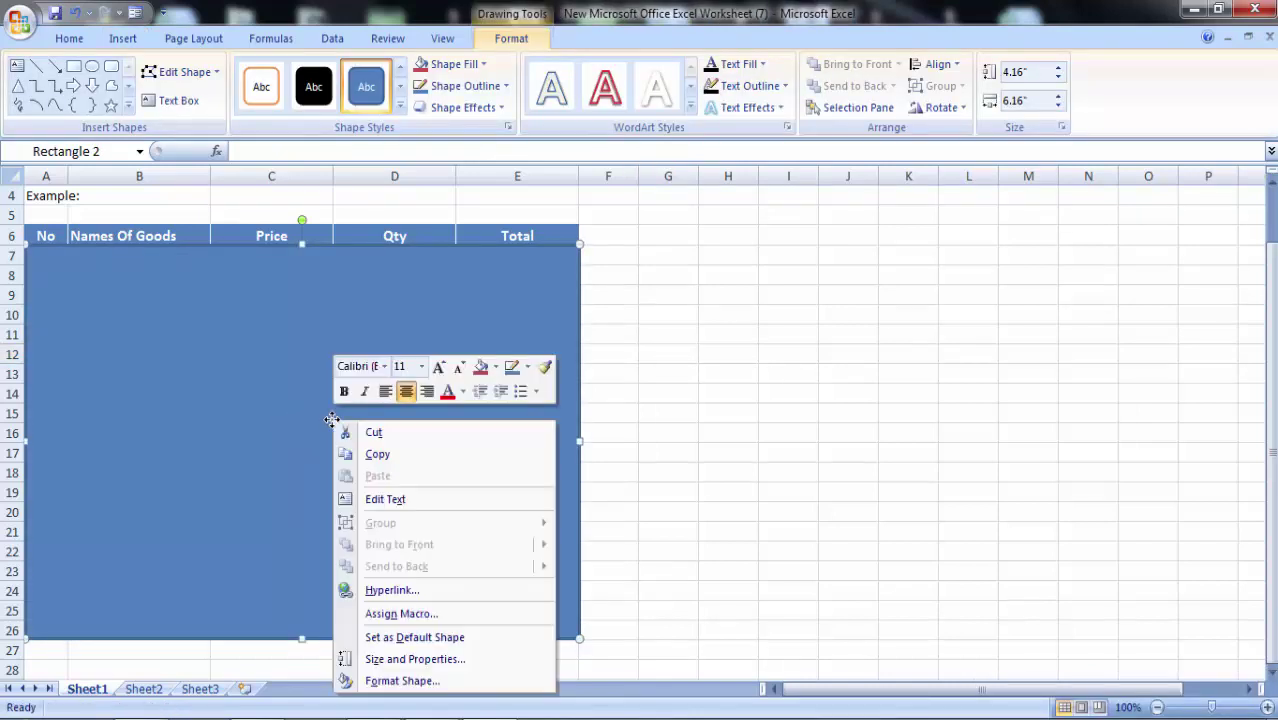
- In Format Shape, switch the rectangle to Picture or texture fill and start choosing a picture file
left_click(423, 686)
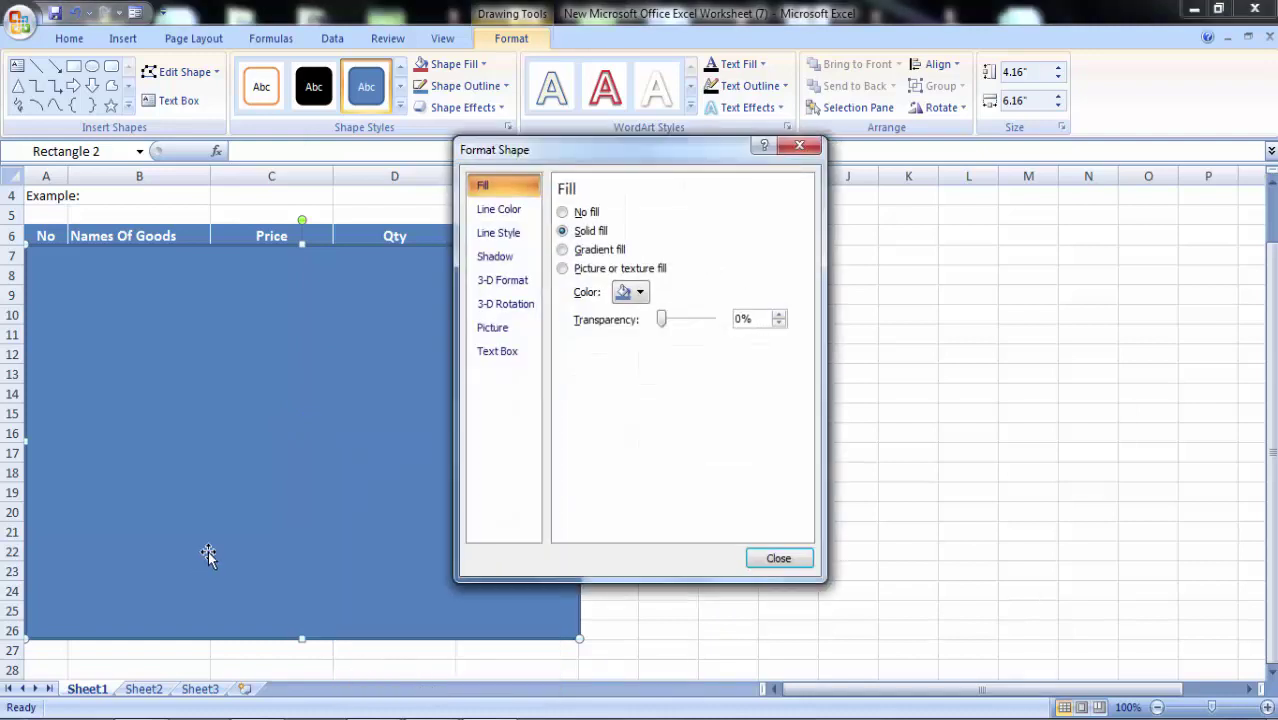
left_click(590, 269)
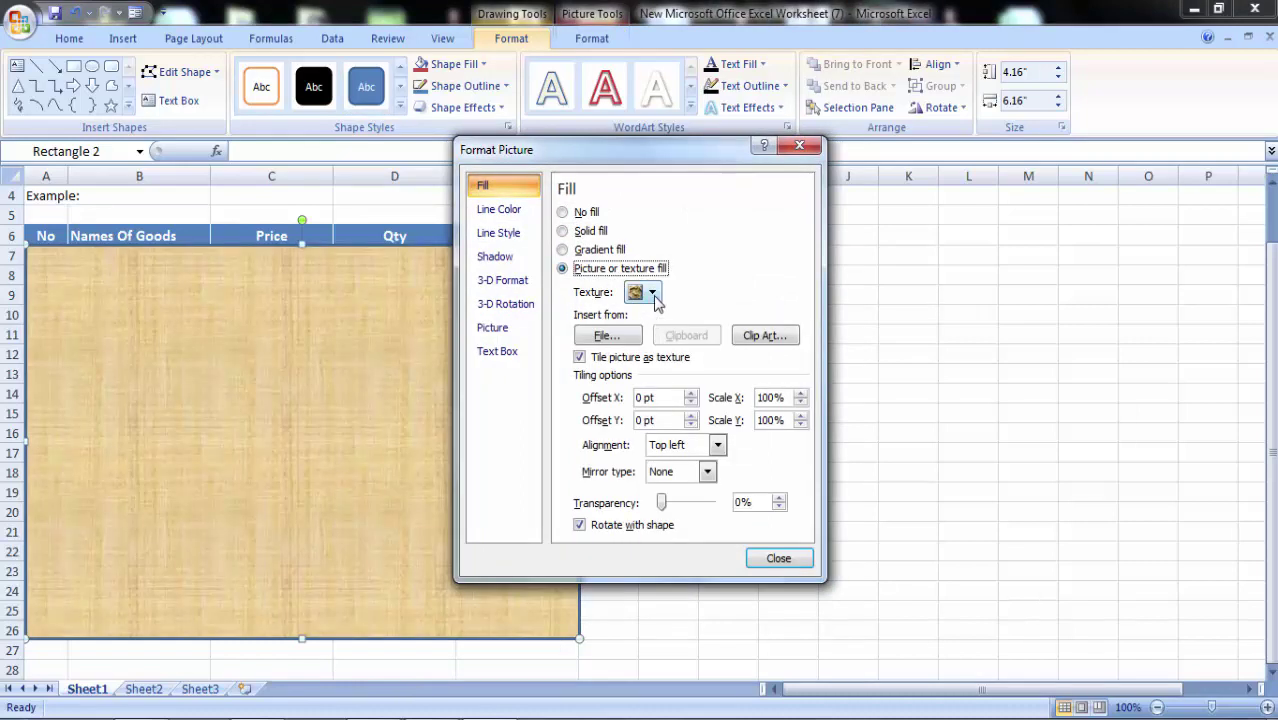
left_click(651, 293)
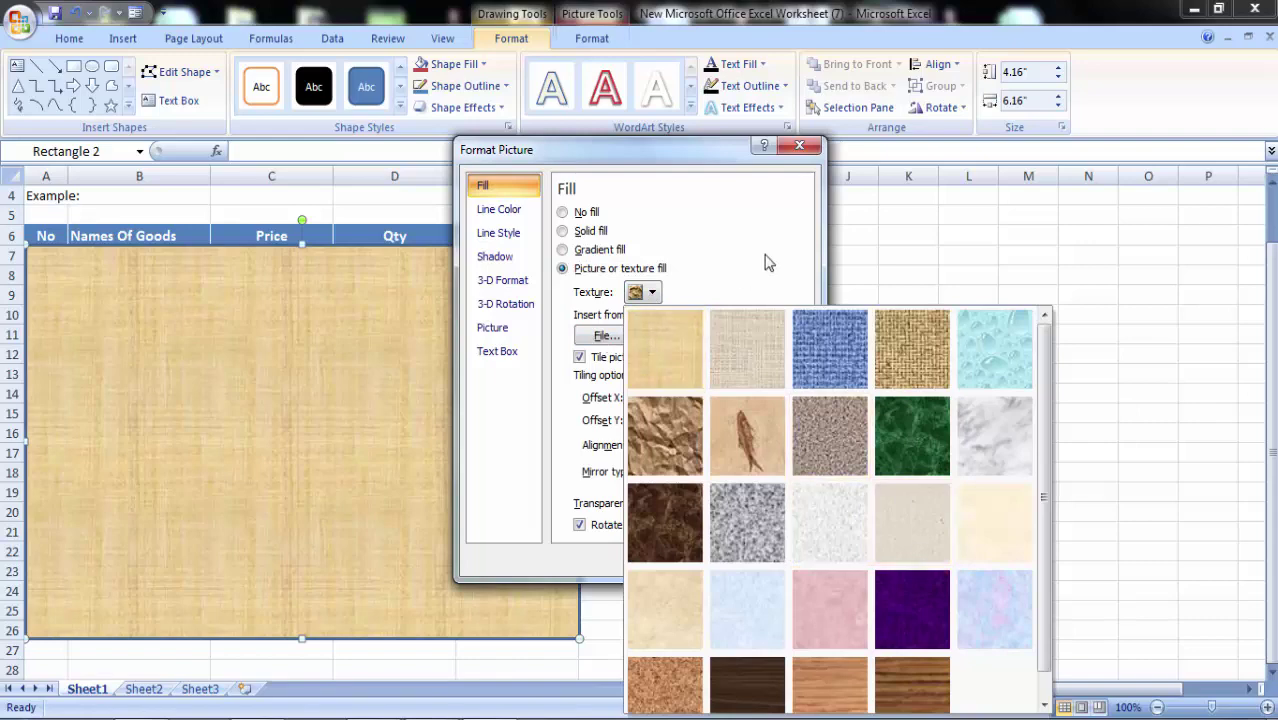
left_click(606, 337)
left_click(606, 337)
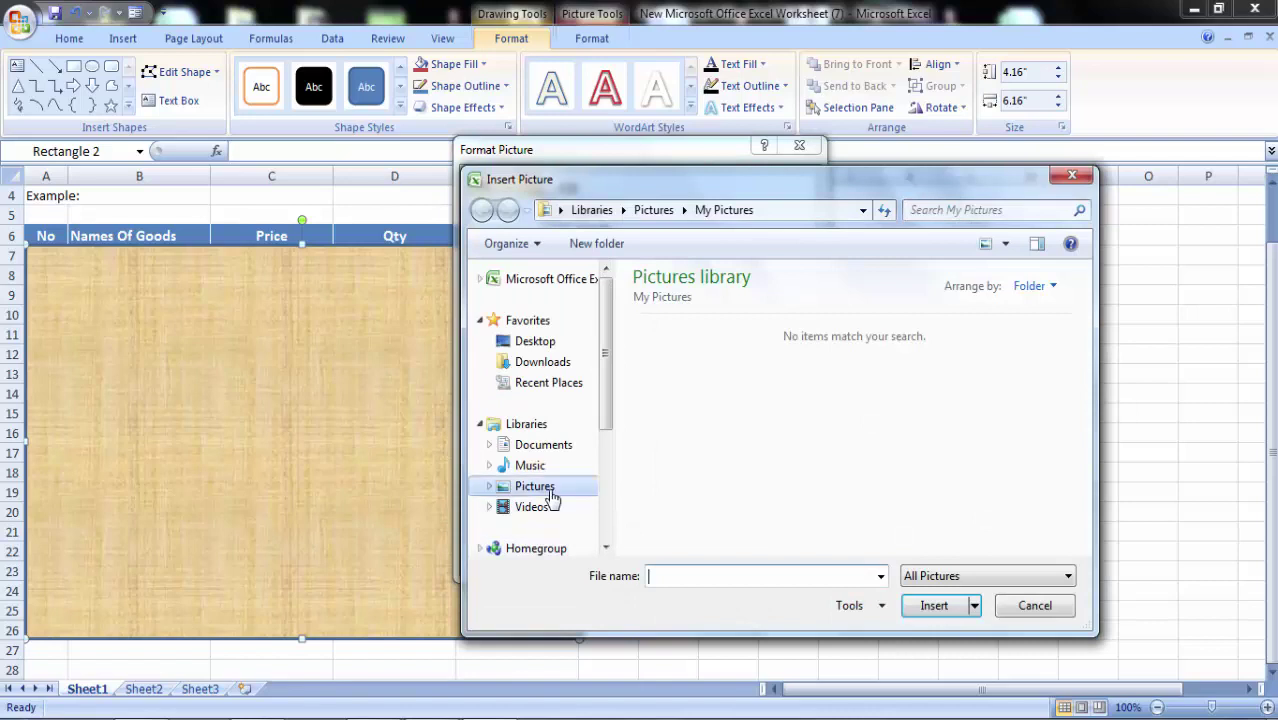
- Insert the Desert photo from Pictures > Sample Pictures as the rectangle's fill
left_click(553, 496)
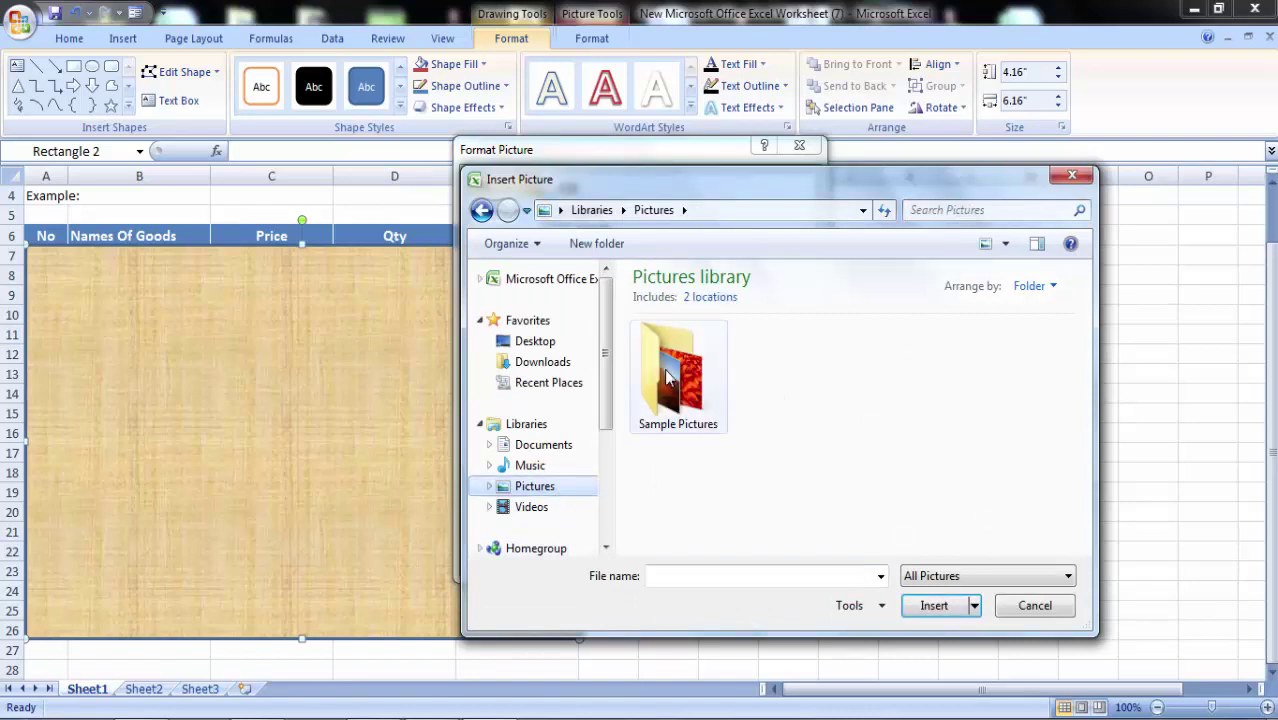
left_click(936, 607)
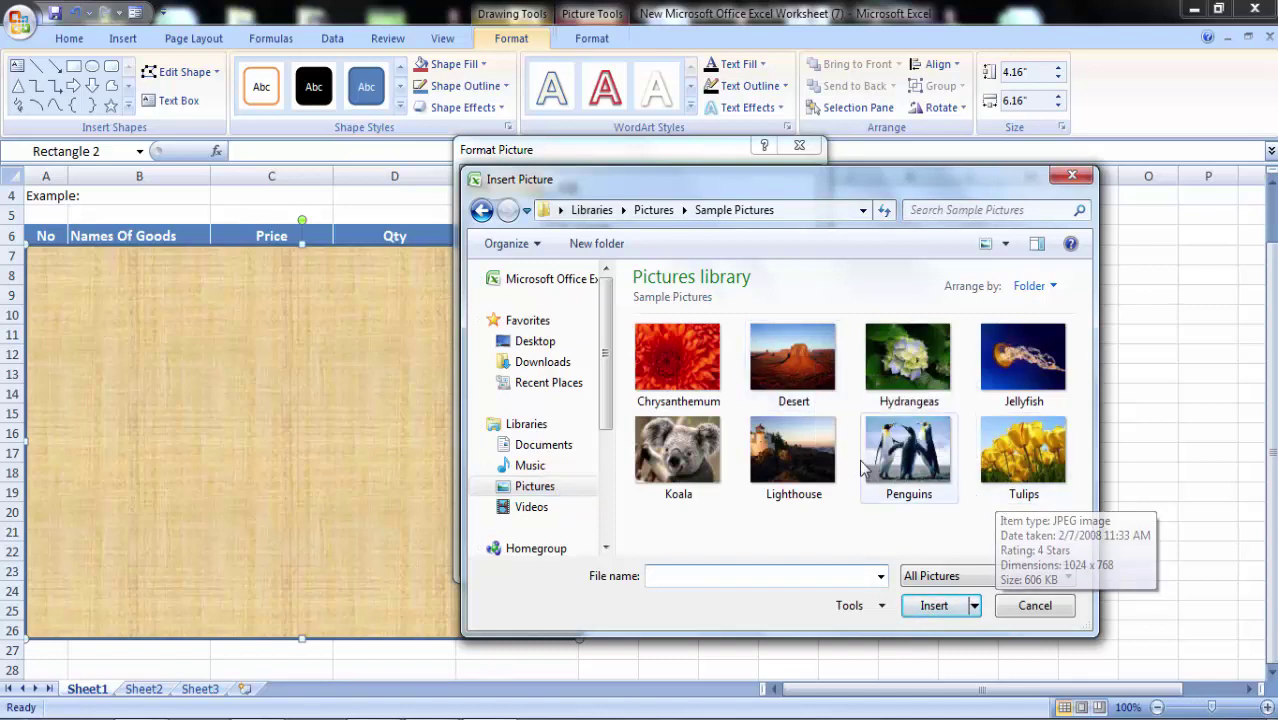
left_click(811, 364)
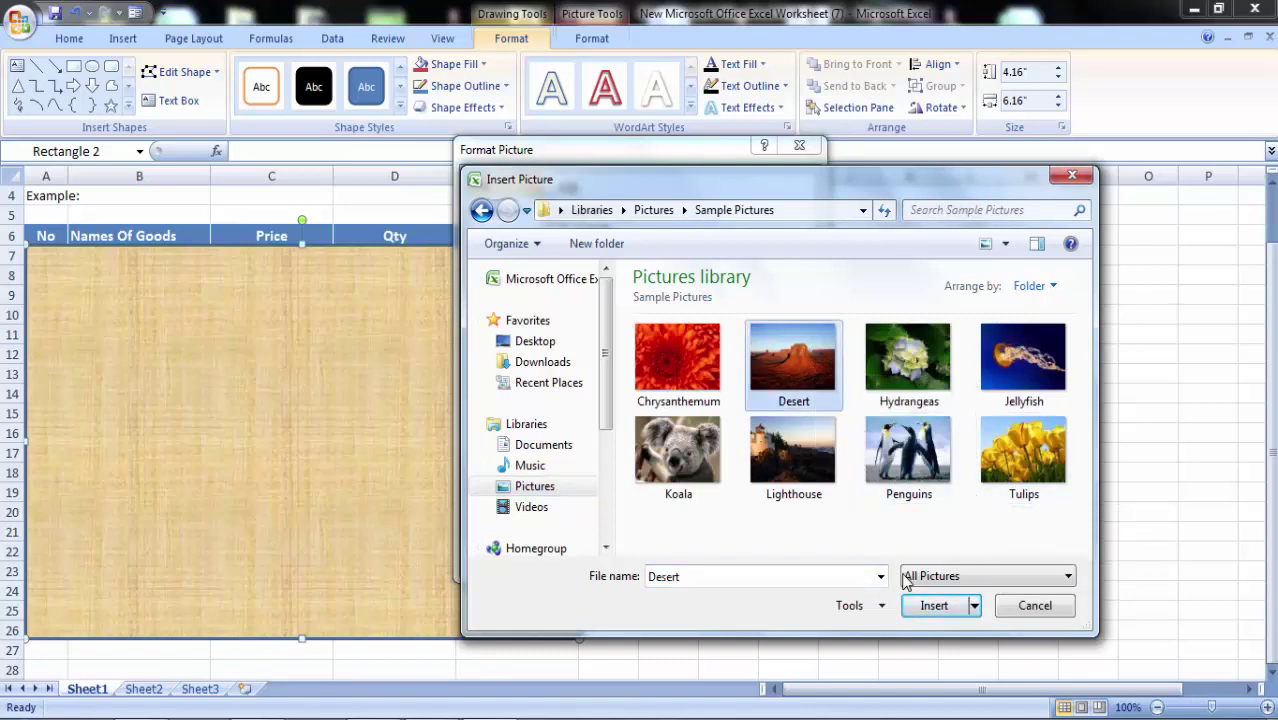
left_click(936, 606)
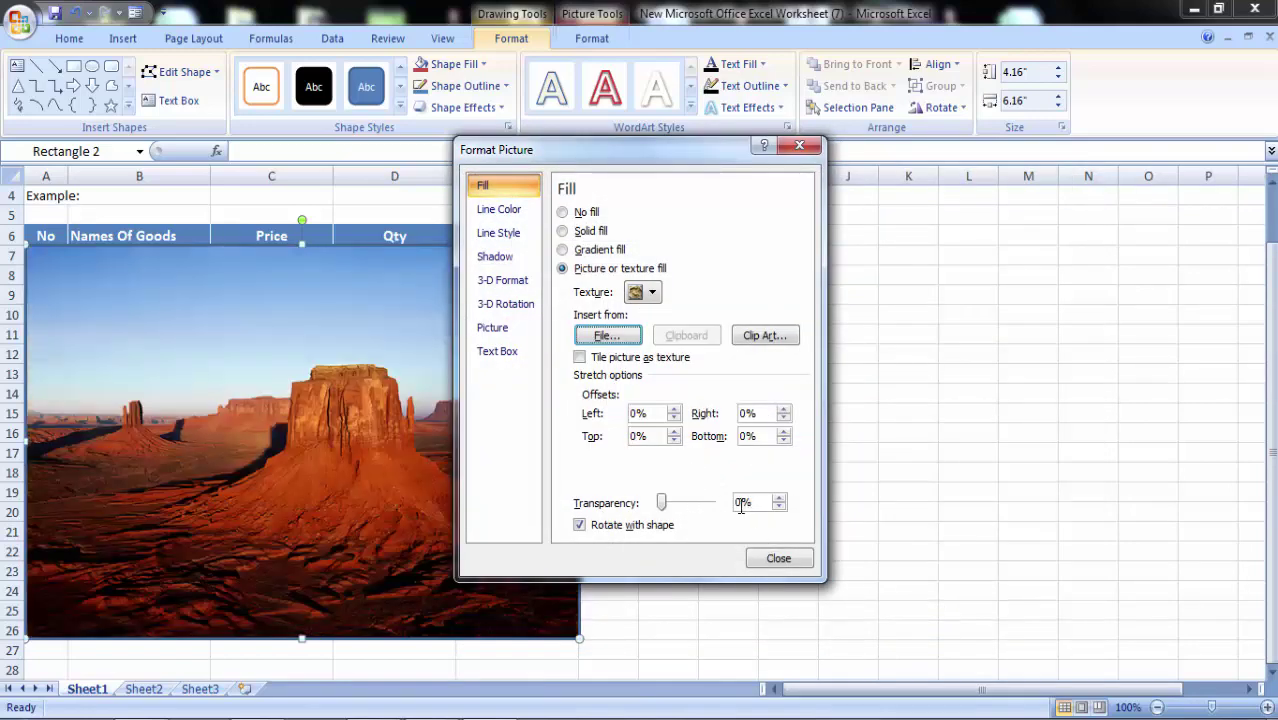
- Set the picture fill's transparency to 72% and deselect the rectangle
left_click(742, 504)
key("BackSpace")
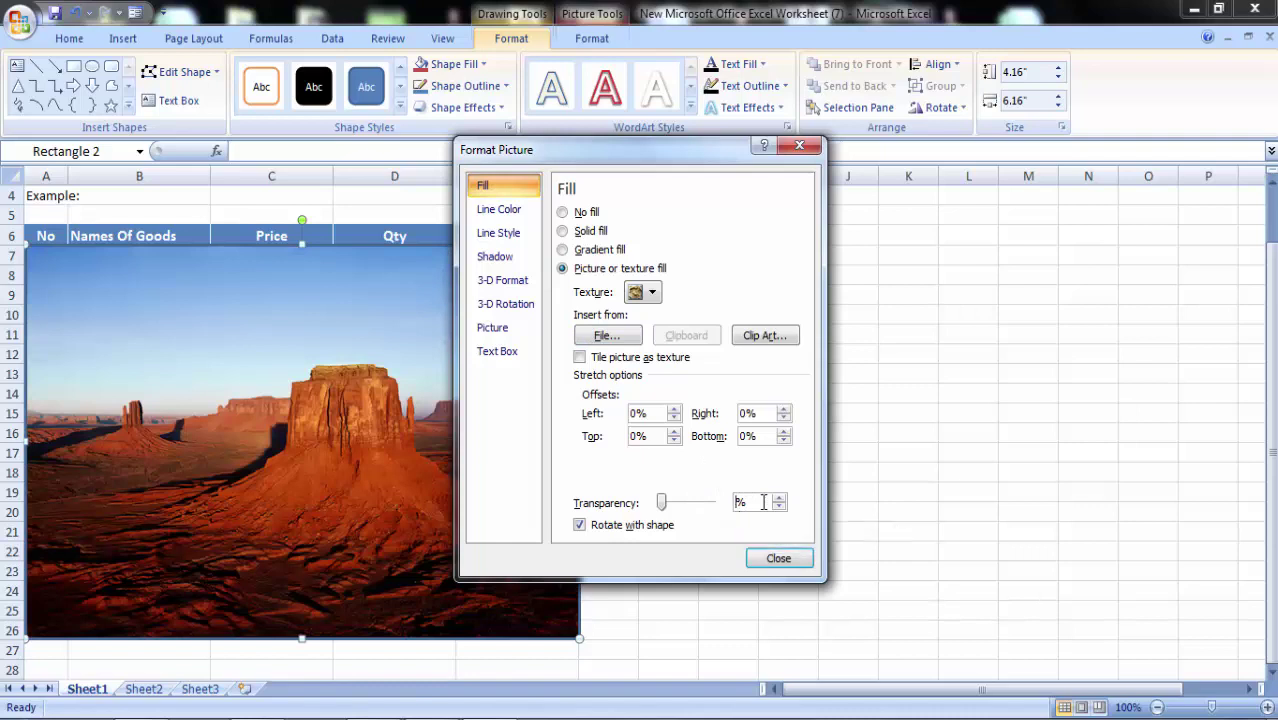
type("72")
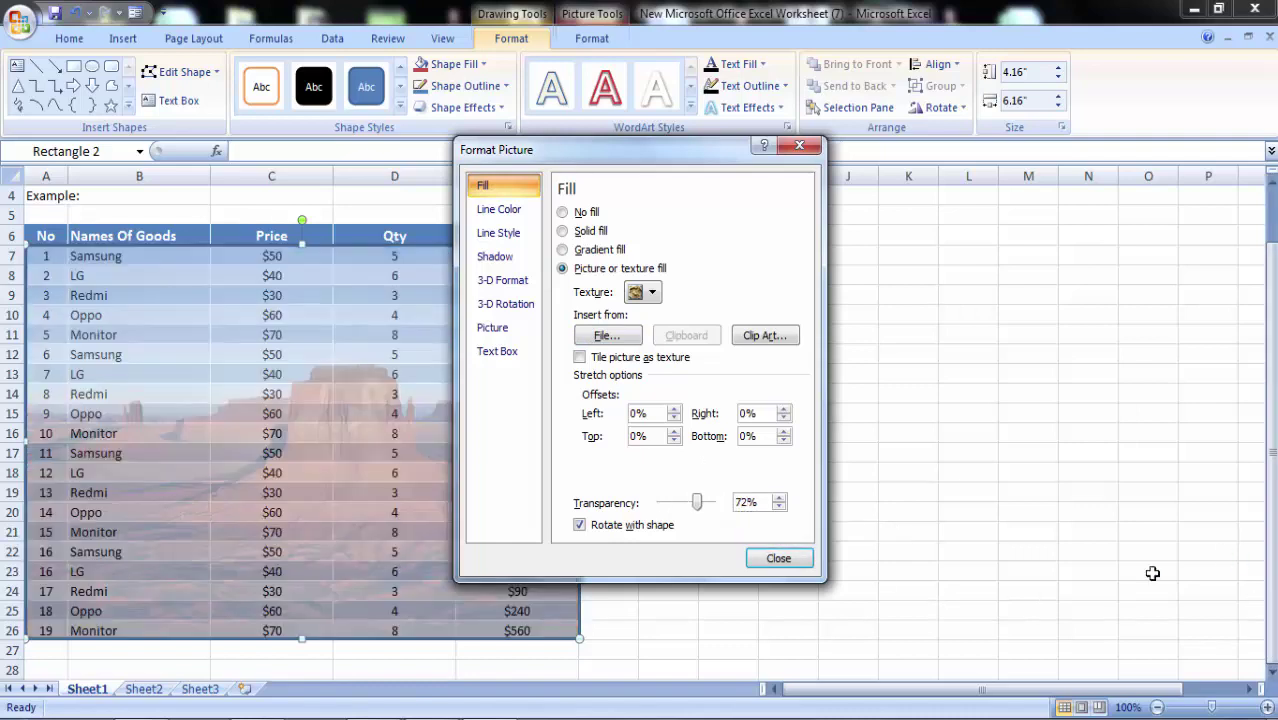
left_click(772, 557)
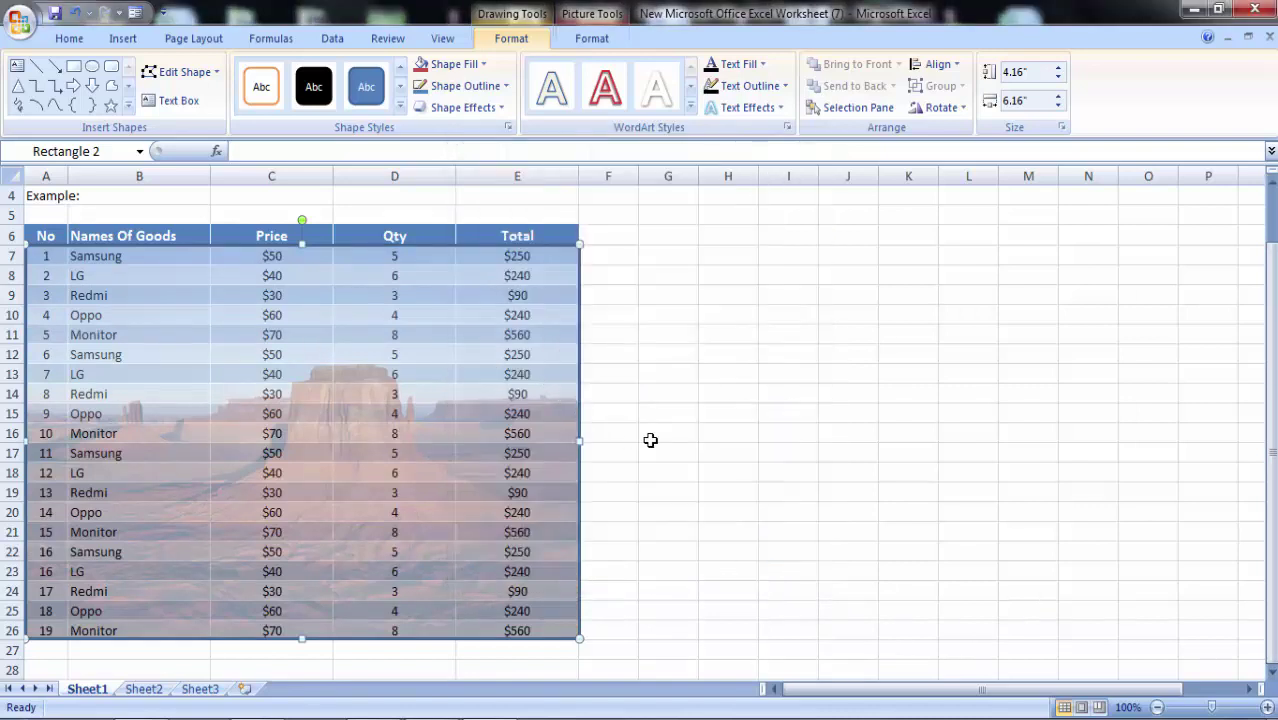
left_click(650, 438)
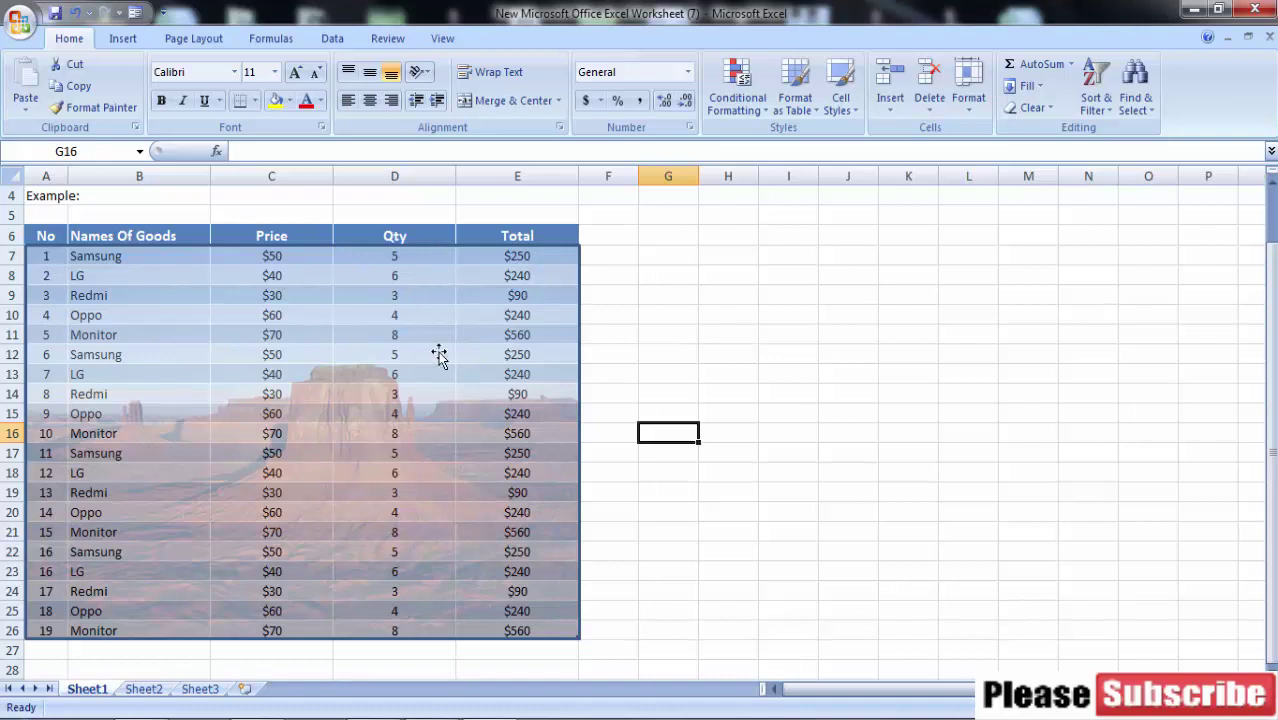
- Open Print Preview from the Office button's Print menu
left_click(22, 25)
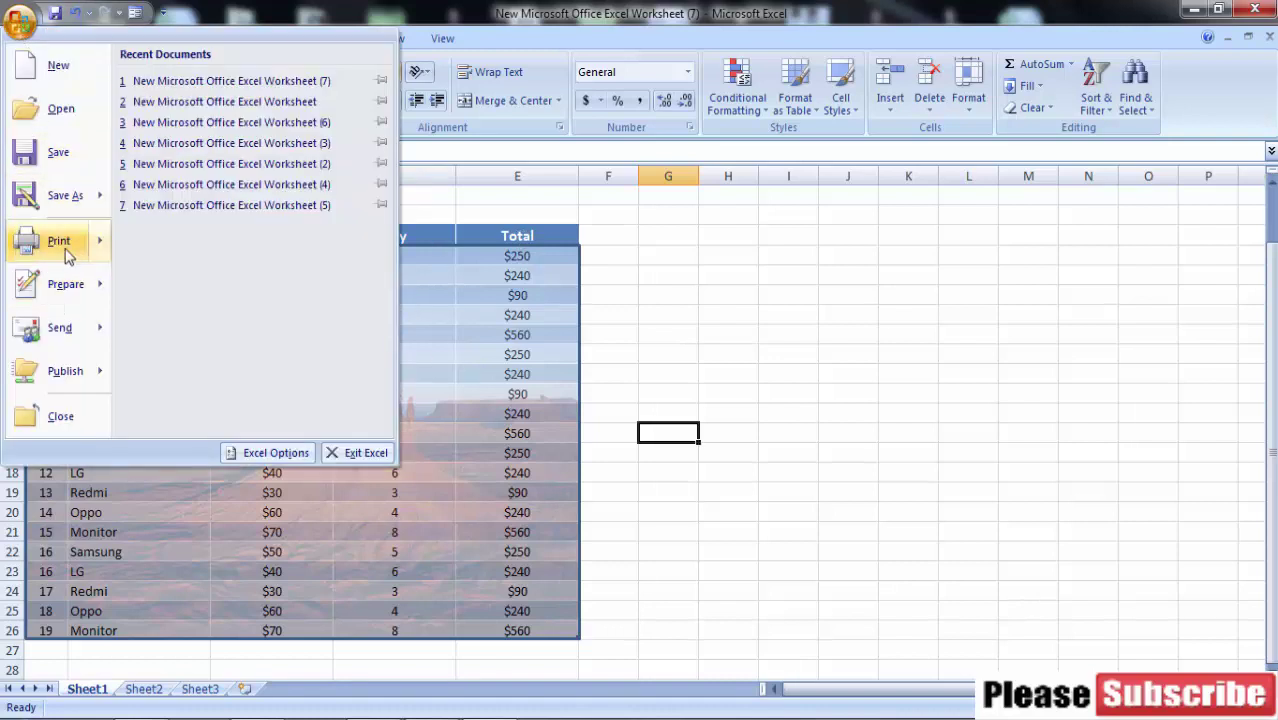
mouse_move(58, 246)
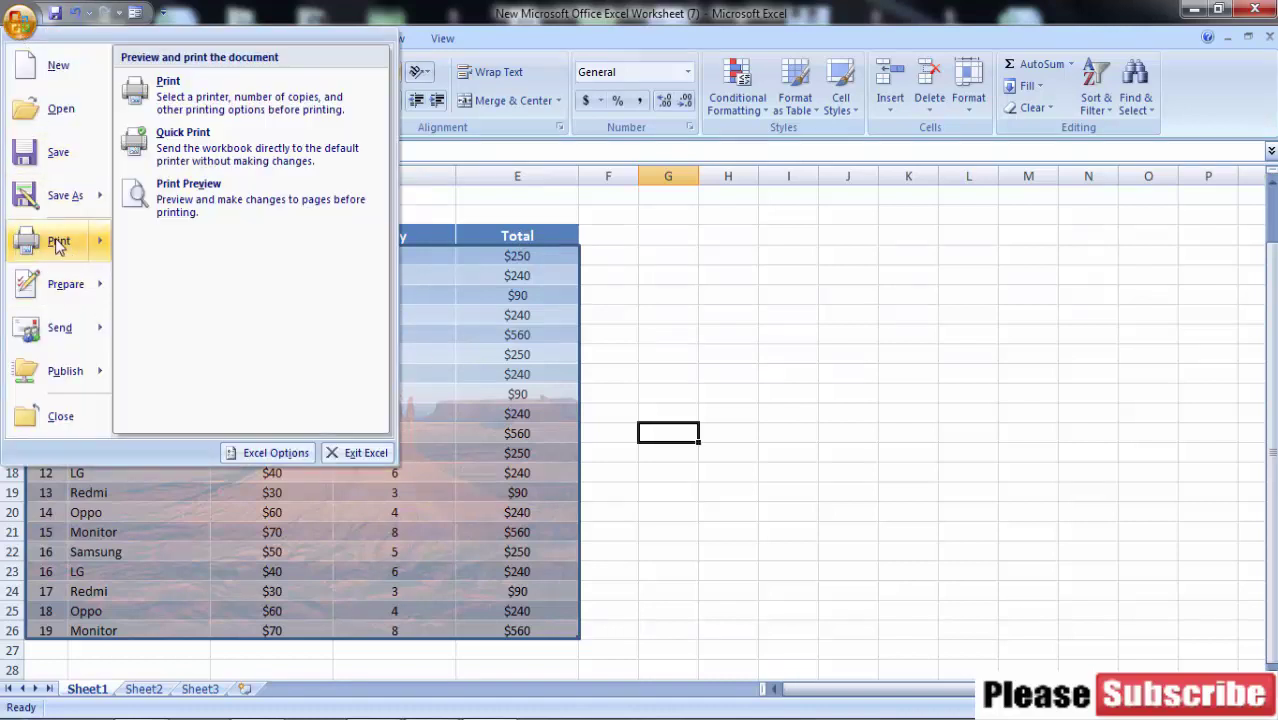
left_click(187, 208)
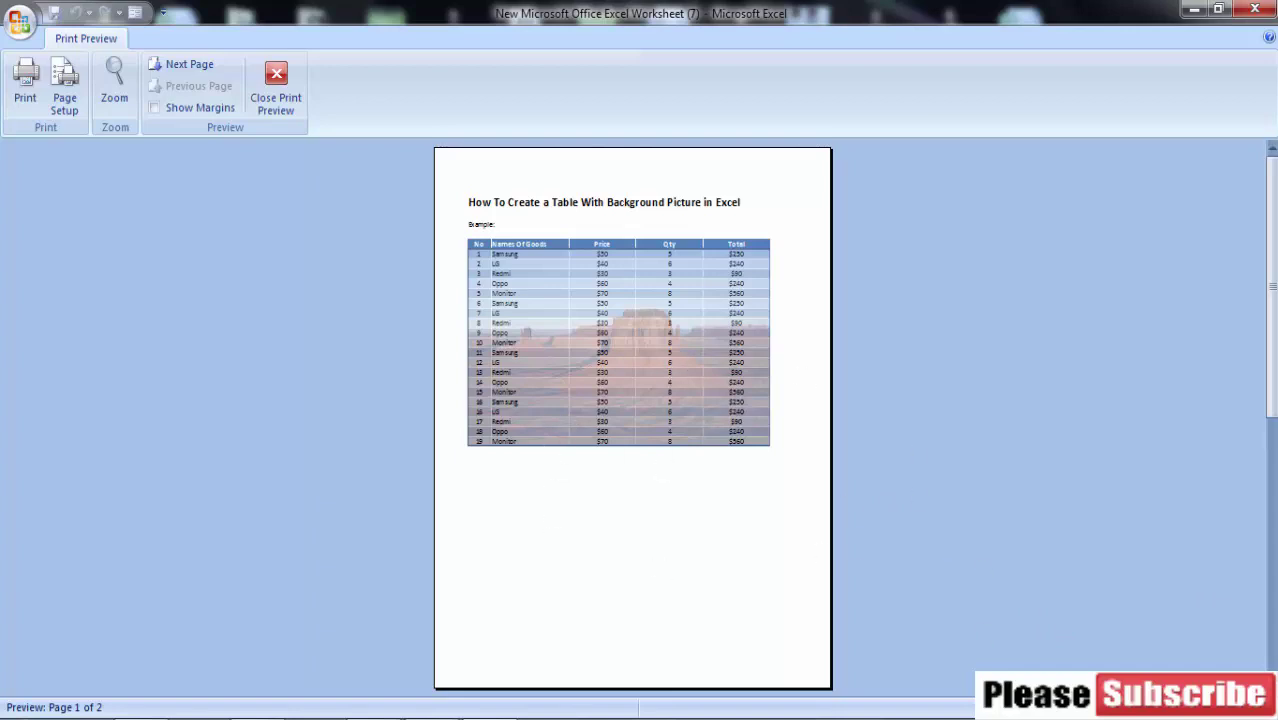
- Zoom into page 1 of the preview to check the table values like $50 and $560 over the desert picture
left_click(695, 312)
scroll(690, 425, "up", 1)
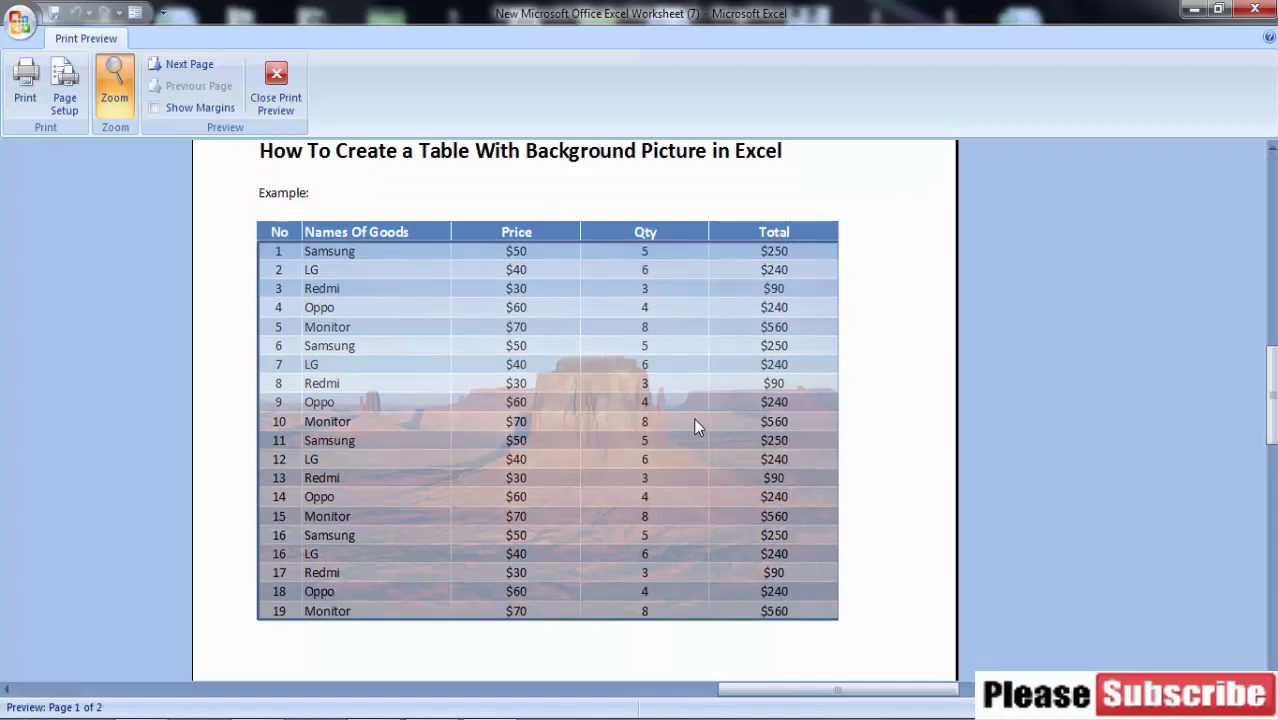
scroll(693, 425, "up", 1)
scroll(695, 428, "up", 1)
scroll(697, 430, "down", 1)
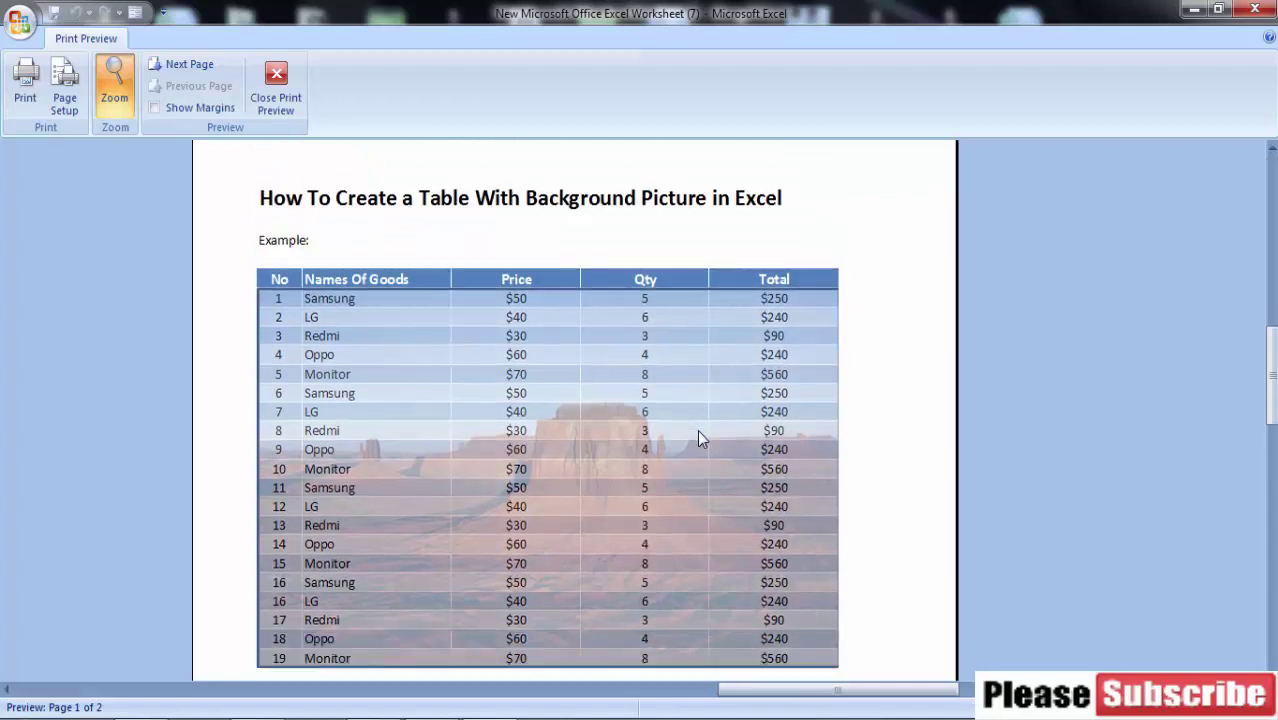
scroll(697, 431, "down", 1)
scroll(697, 431, "up", 1)
scroll(697, 431, "down", 1)
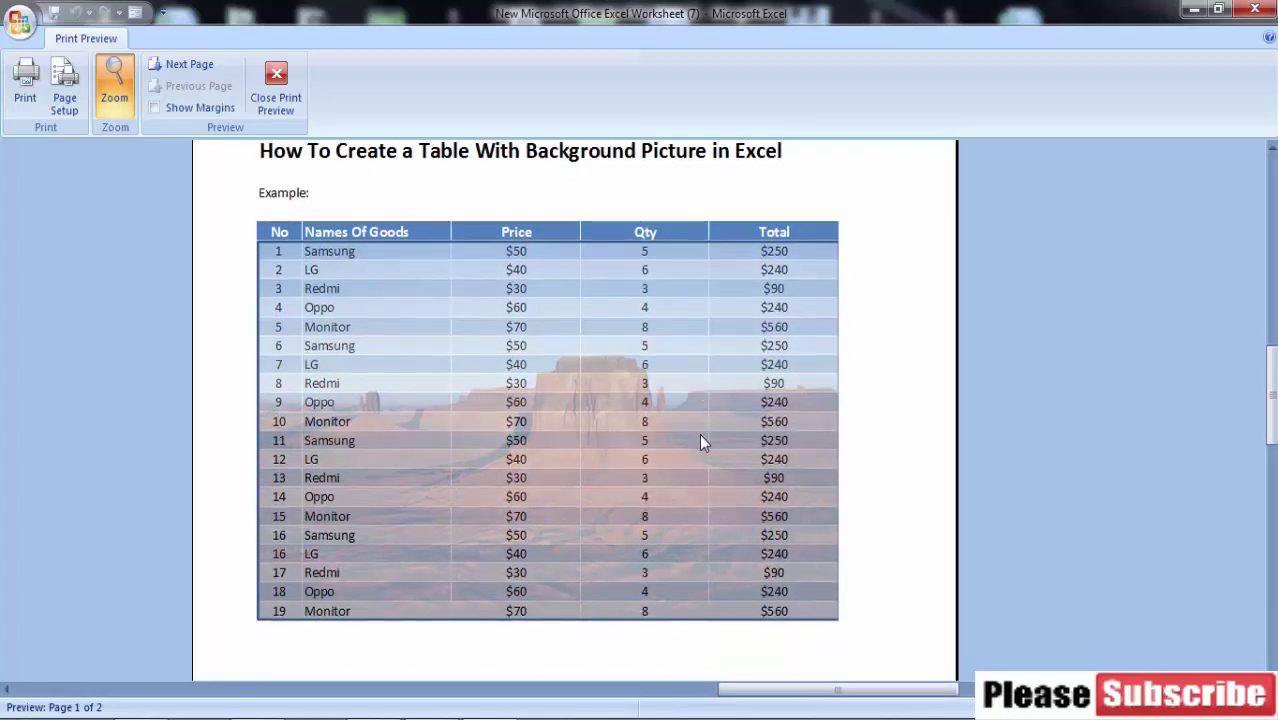
scroll(699, 434, "down", 1)
scroll(699, 434, "up", 1)
scroll(700, 436, "up", 1)
scroll(700, 436, "down", 1)
scroll(704, 432, "up", 1)
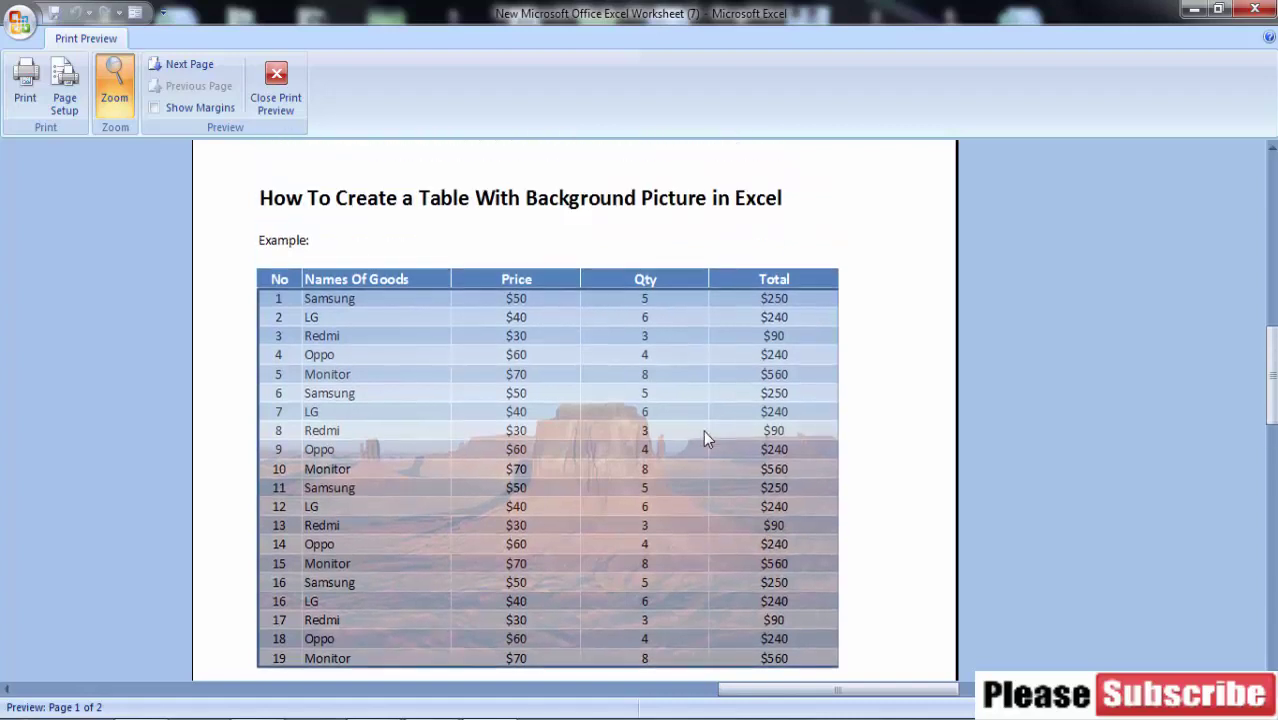